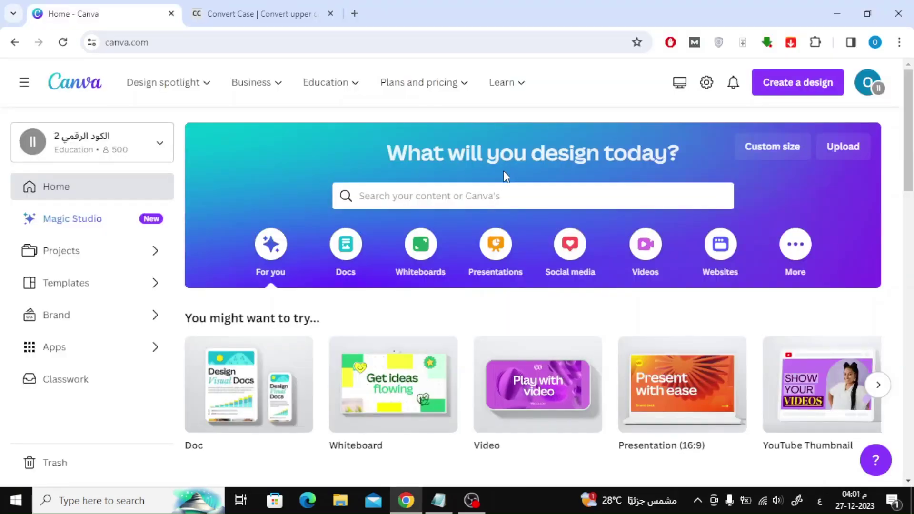
Search the templates for "slideshow" and create a blank presentation from the results.
click(500, 196)
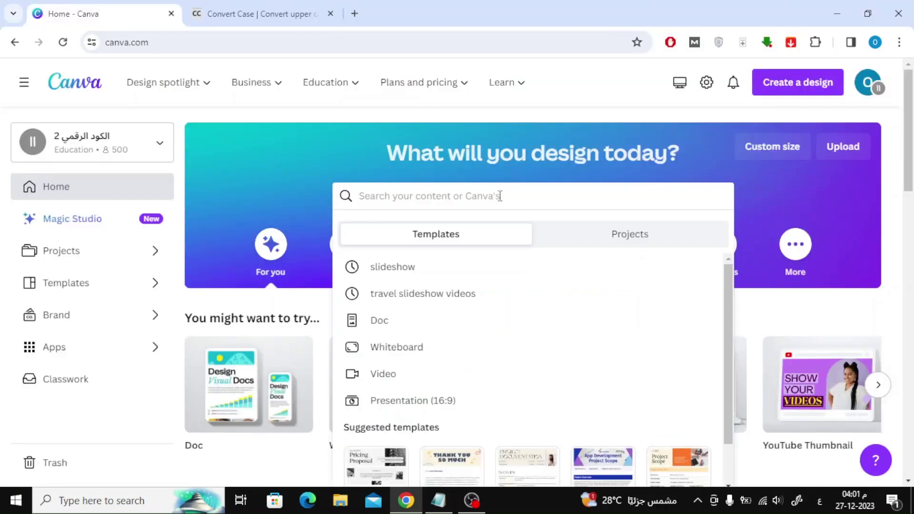
text(سنا)
key(BackSpace)
key(BackSpace)
key(BackSpace)
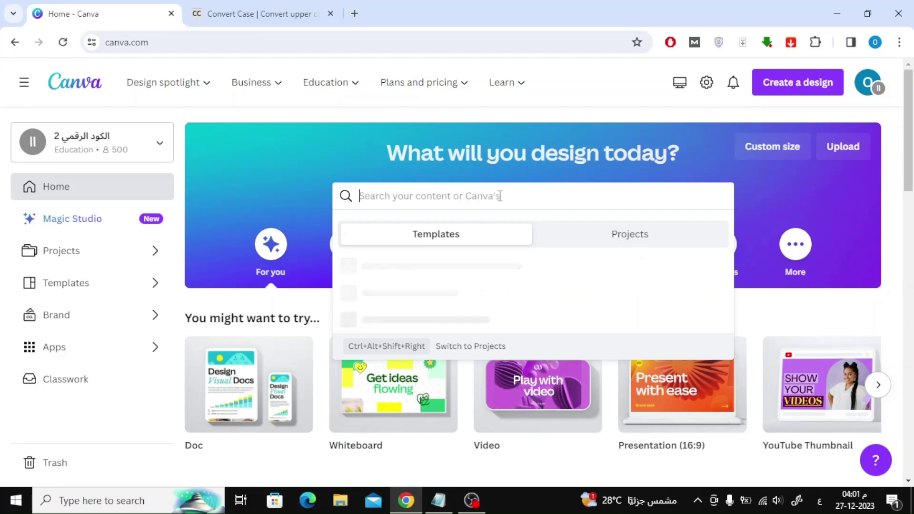
key(alt+shift)
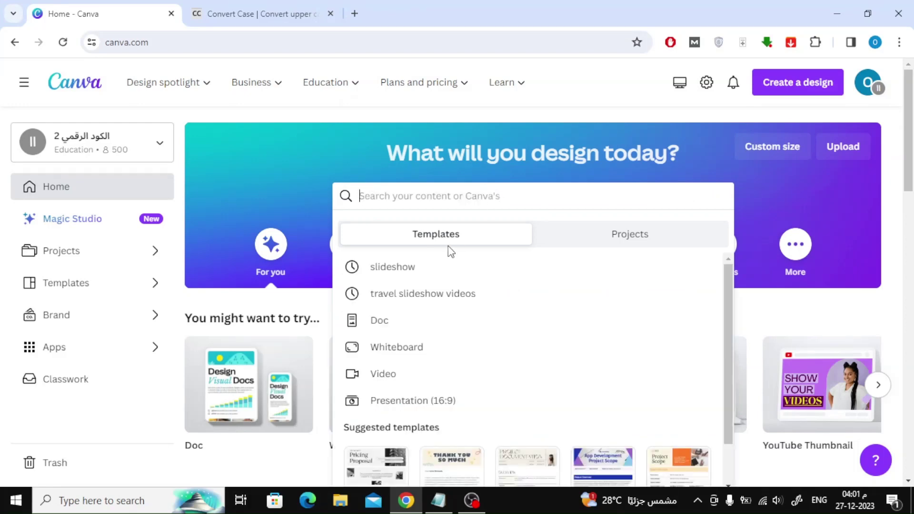
click(429, 267)
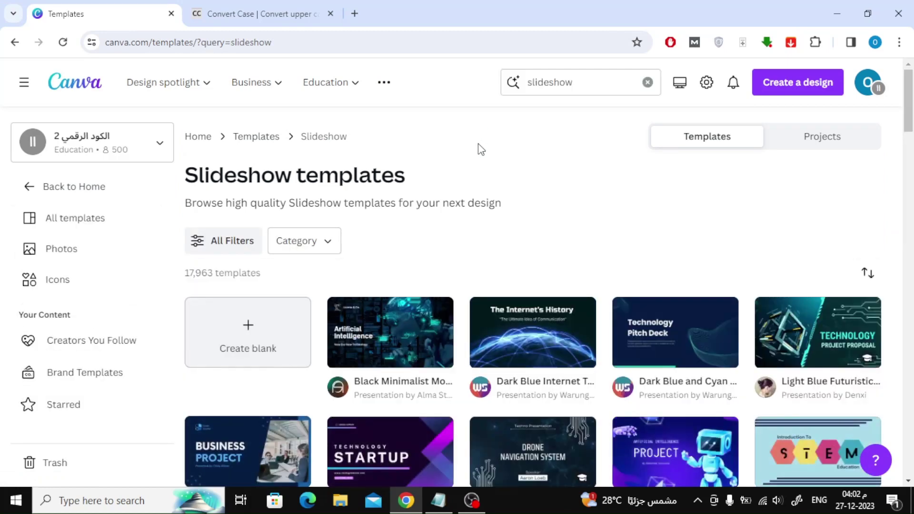
scroll(480, 151, down, 2)
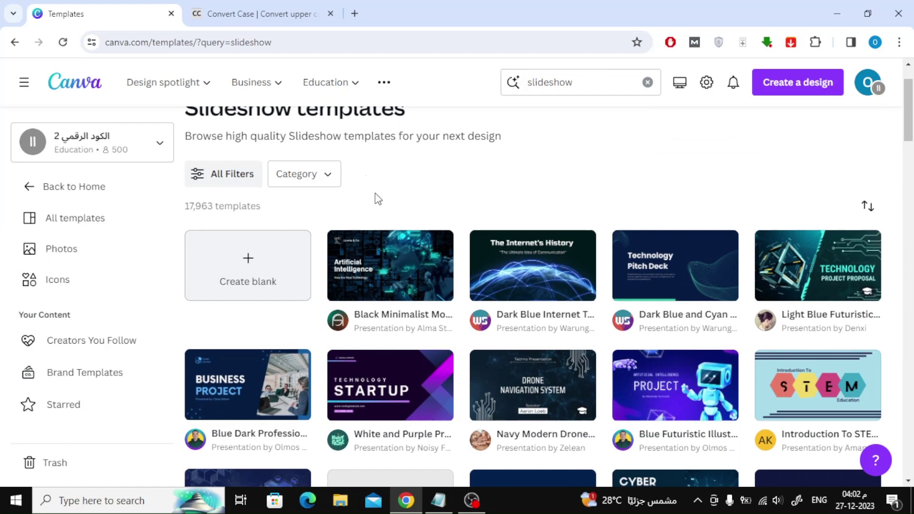
click(242, 281)
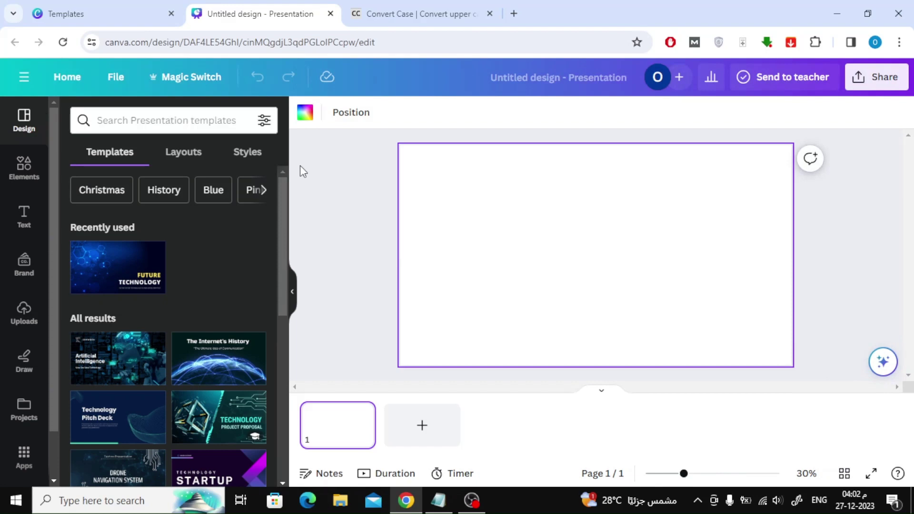
Search elements for "backgorund" videos, add the 10-second grey-green bokeh clip, and set it as the page background.
click(23, 167)
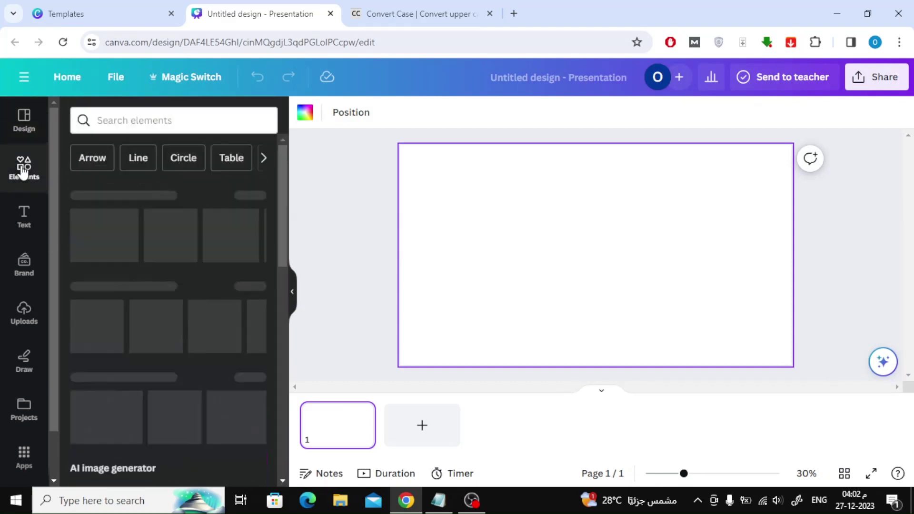
click(135, 118)
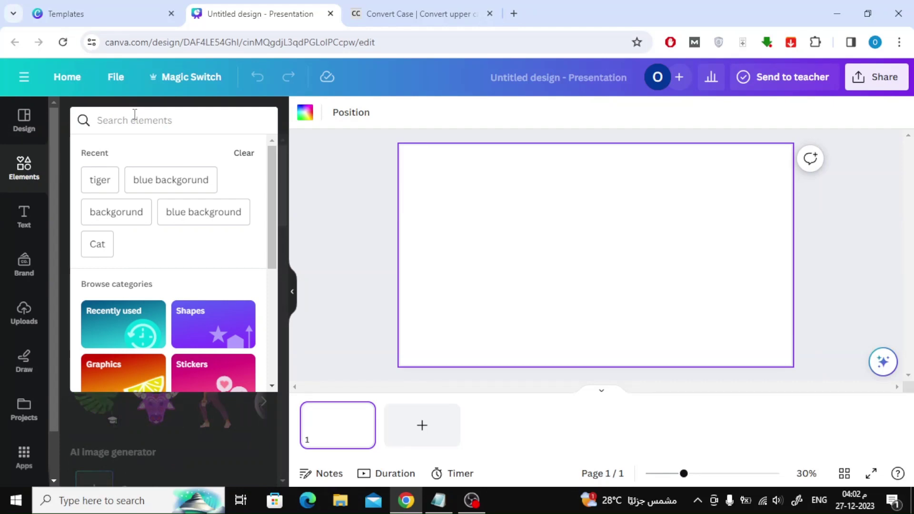
click(116, 213)
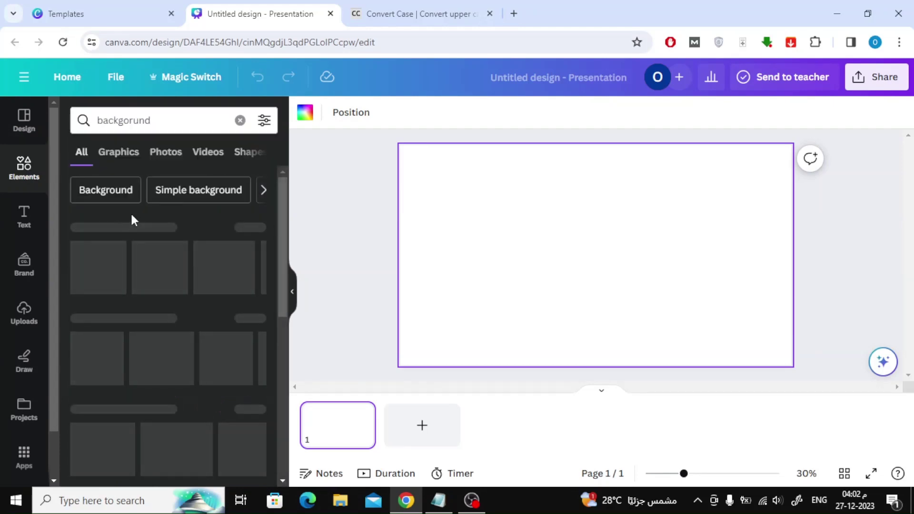
click(199, 169)
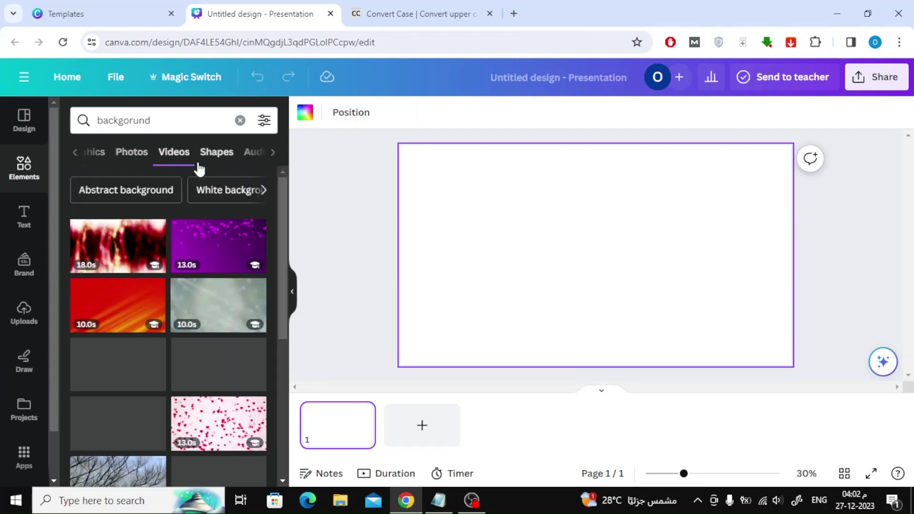
click(217, 311)
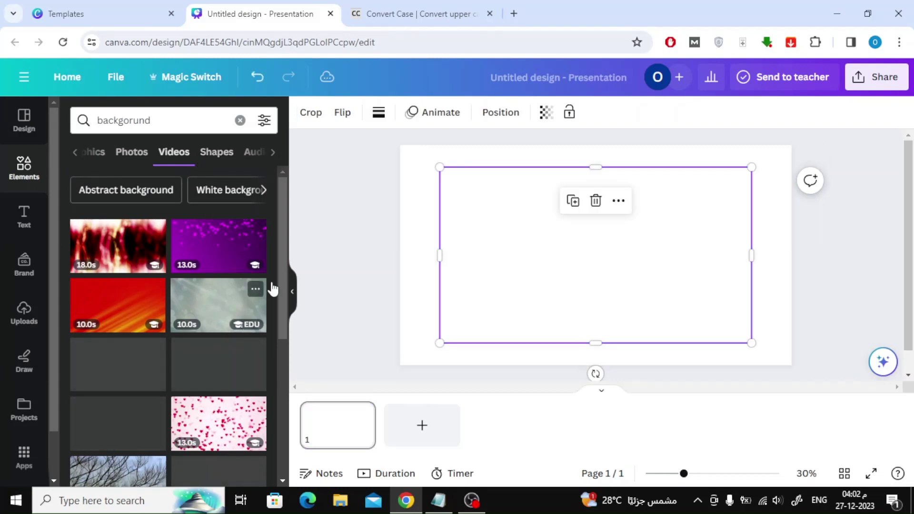
right_click(522, 245)
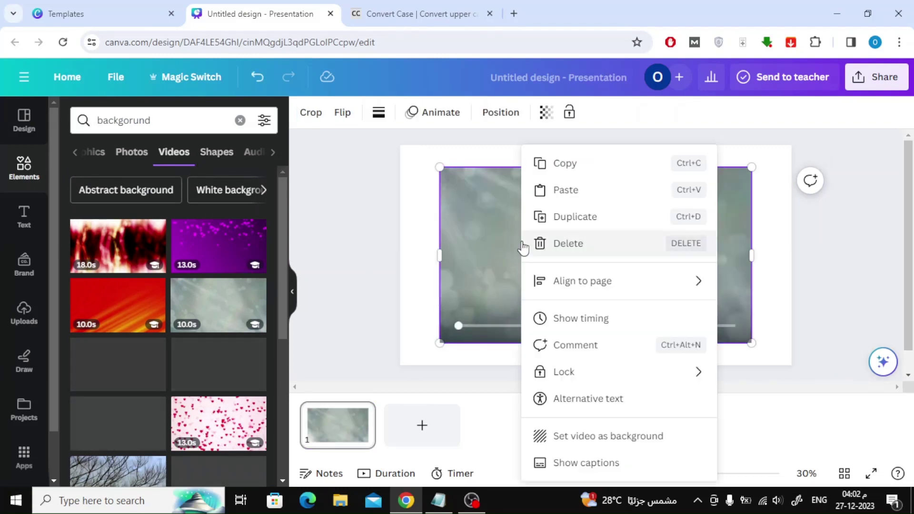
click(566, 437)
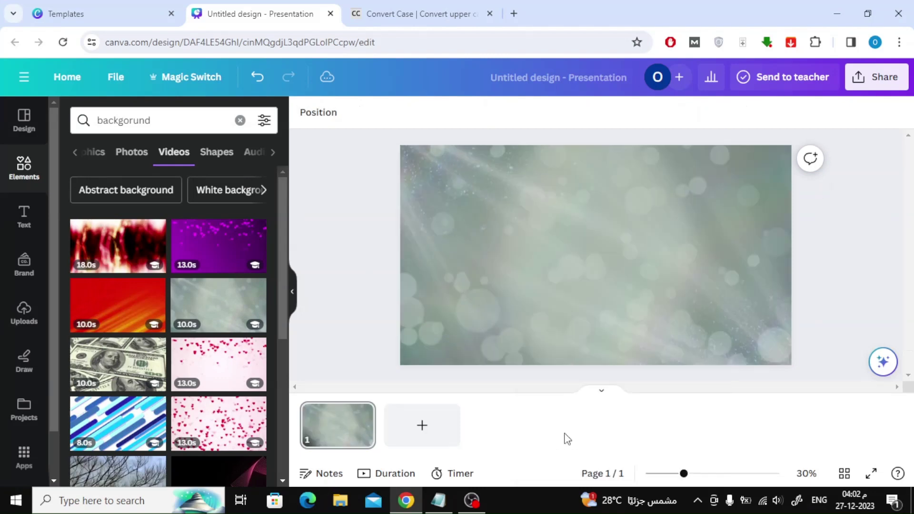
Search elements for "tiger" photos and add the photo of the tiger lying on green grass to the page.
click(239, 122)
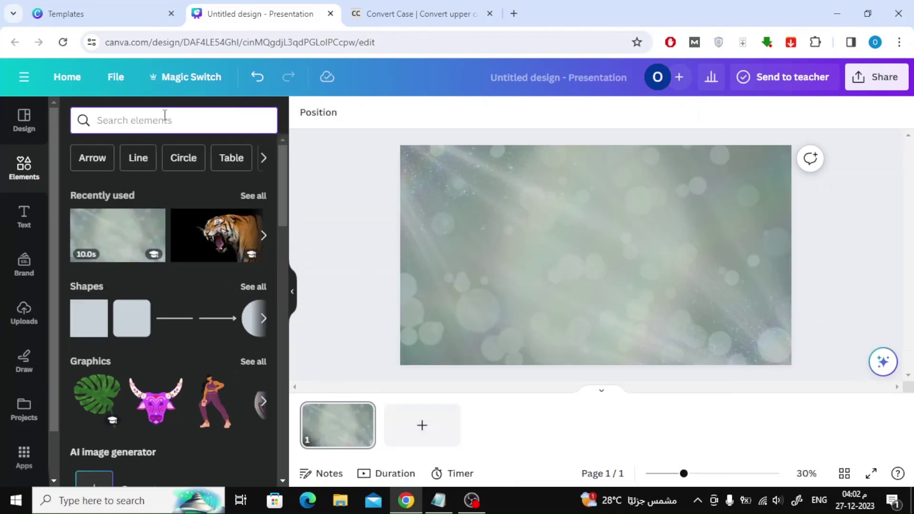
text(t)
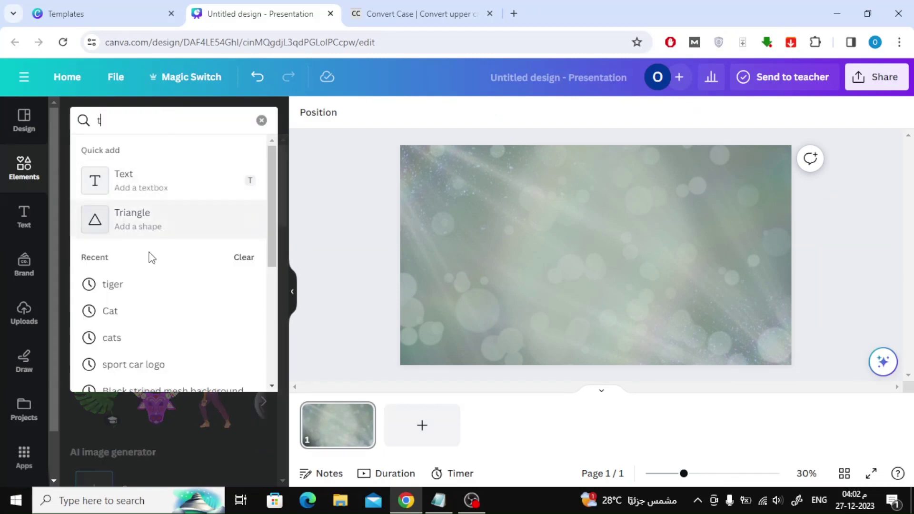
click(143, 290)
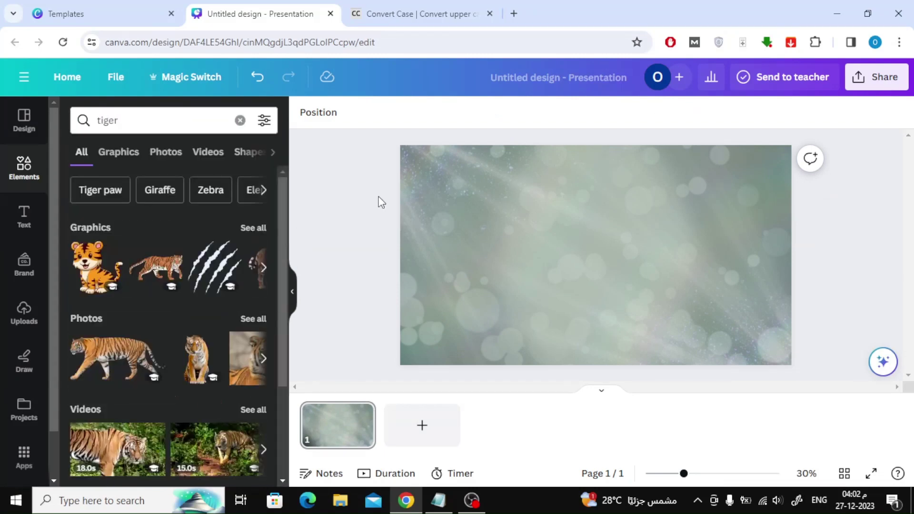
click(177, 159)
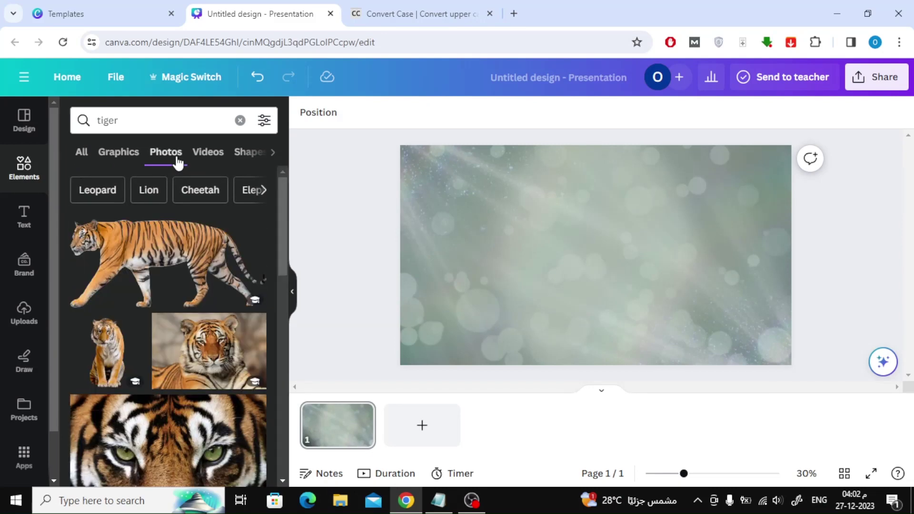
scroll(189, 258, down, 7)
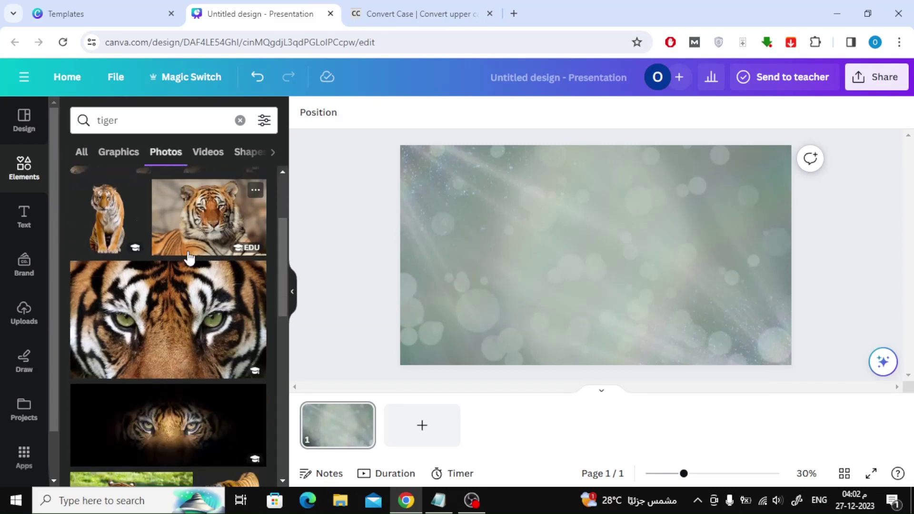
scroll(189, 257, down, 2)
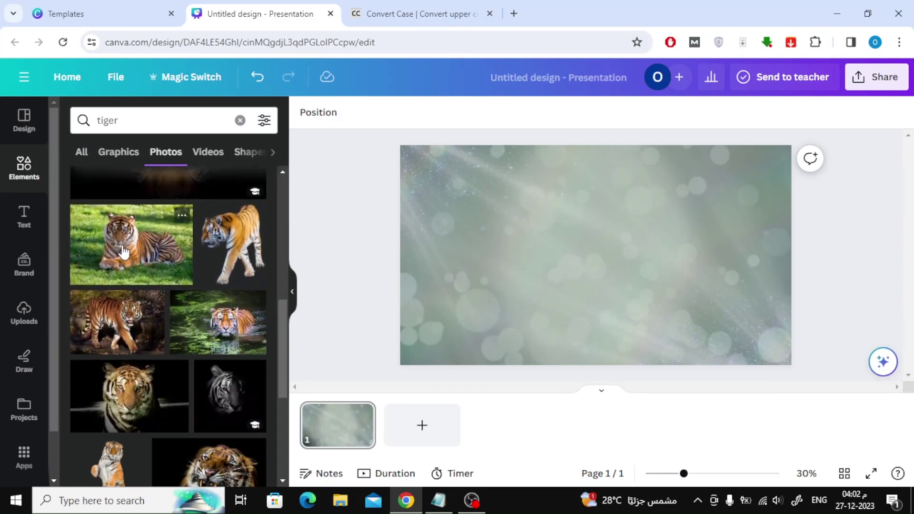
click(189, 258)
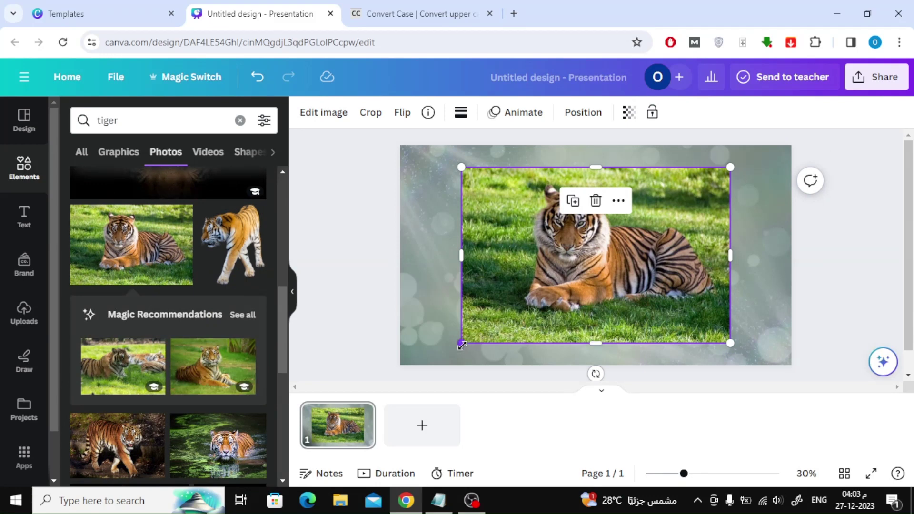
Shrink the tiger photo and place it in the upper-right part of the page, leaving a small margin around it.
drag(461, 343, 518, 306)
drag(634, 252, 671, 243)
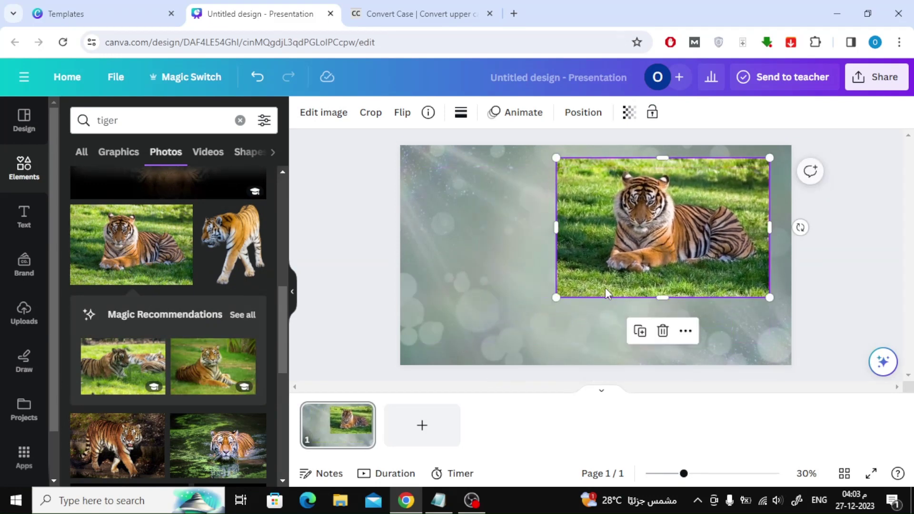
drag(554, 301, 551, 303)
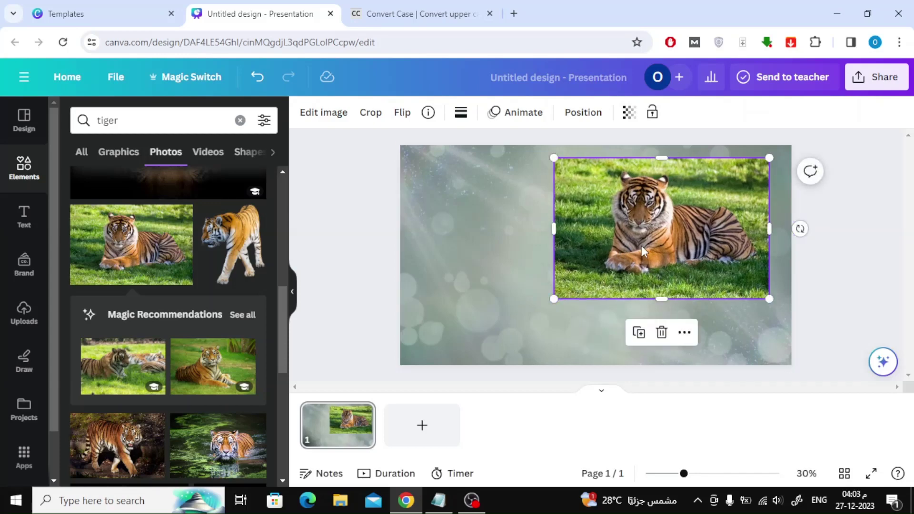
drag(661, 232, 665, 232)
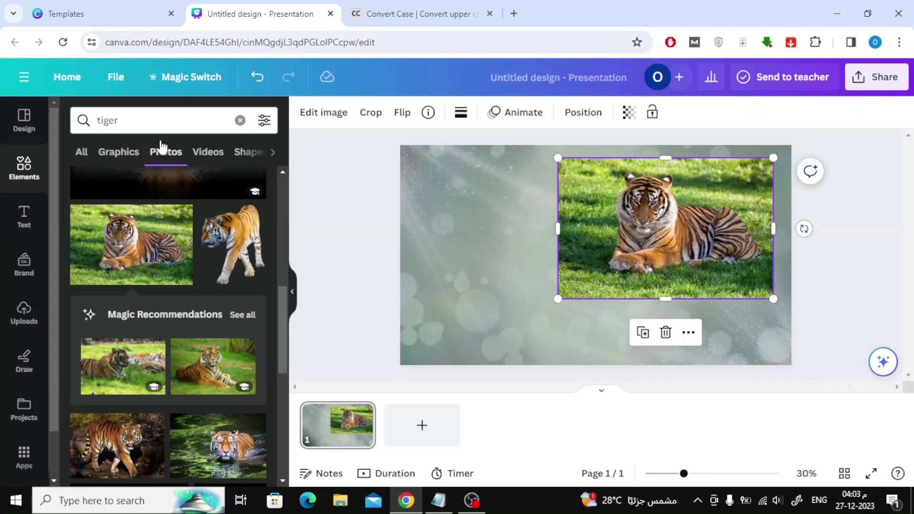
Add a rounded square shape, move it to the page's left edge beside the tiger photo, and stretch it to about 685 by 324.
click(240, 121)
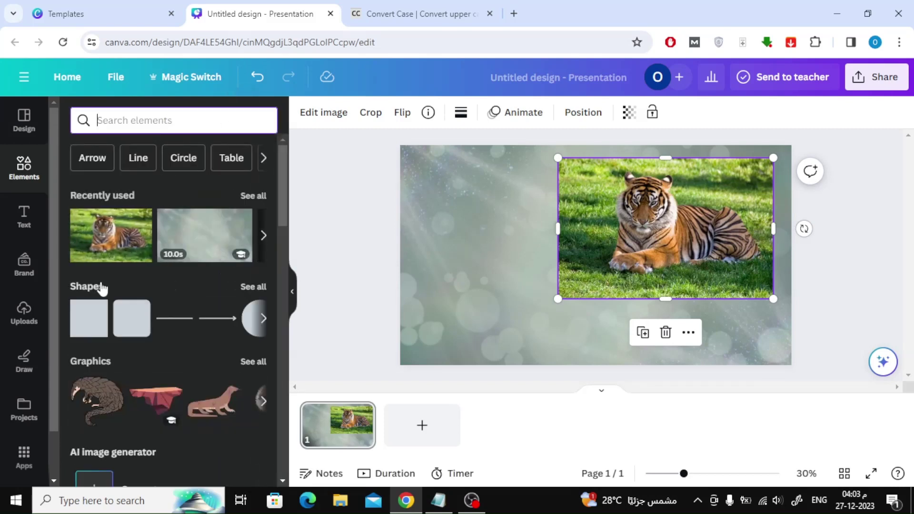
click(254, 288)
scroll(141, 230, down, 4)
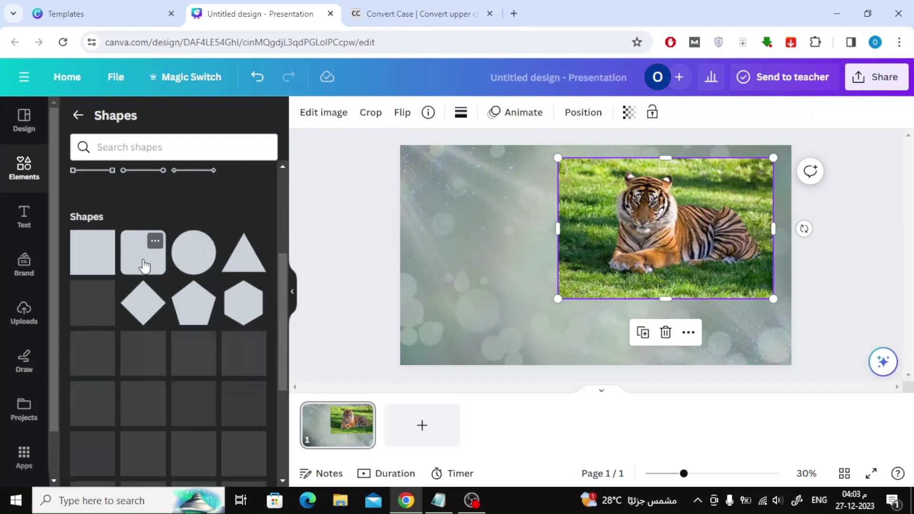
click(144, 266)
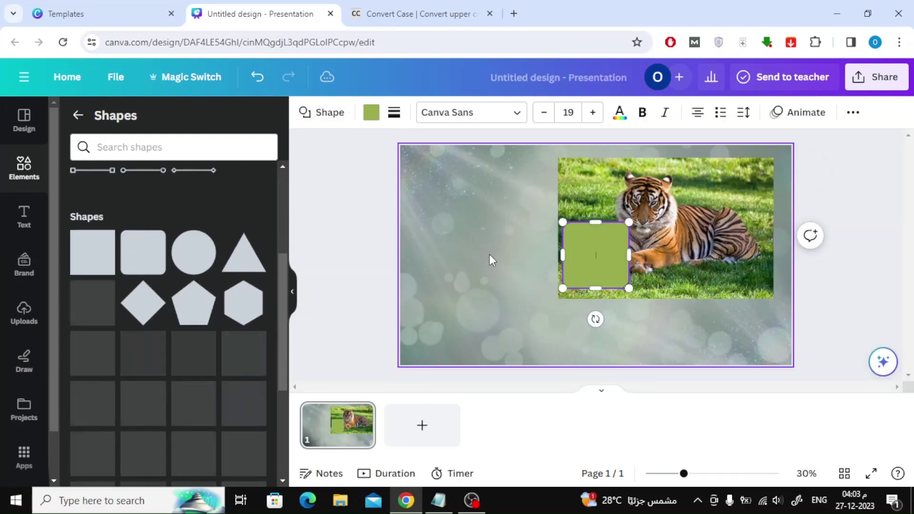
click(345, 184)
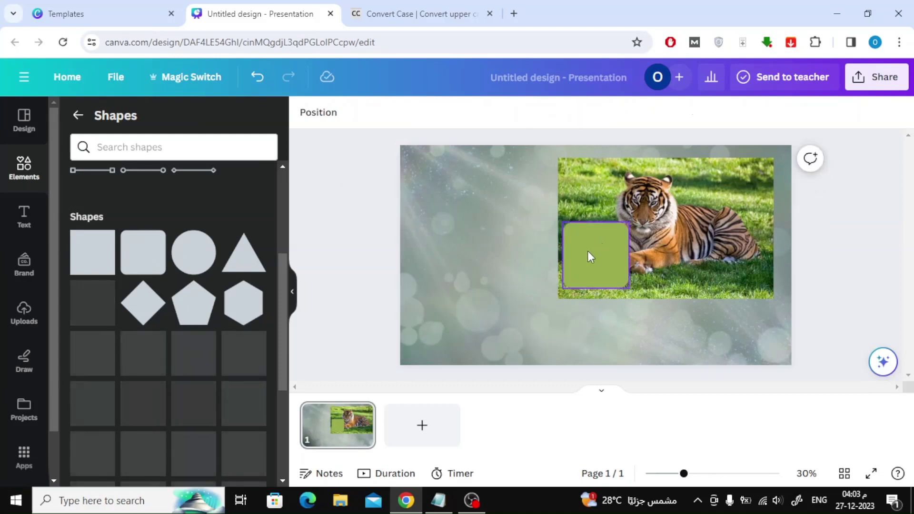
drag(590, 257, 541, 222)
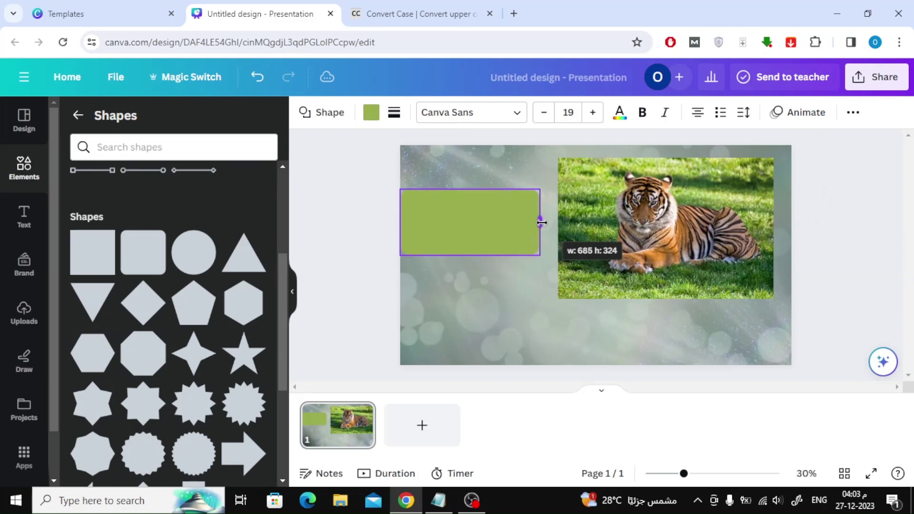
click(520, 302)
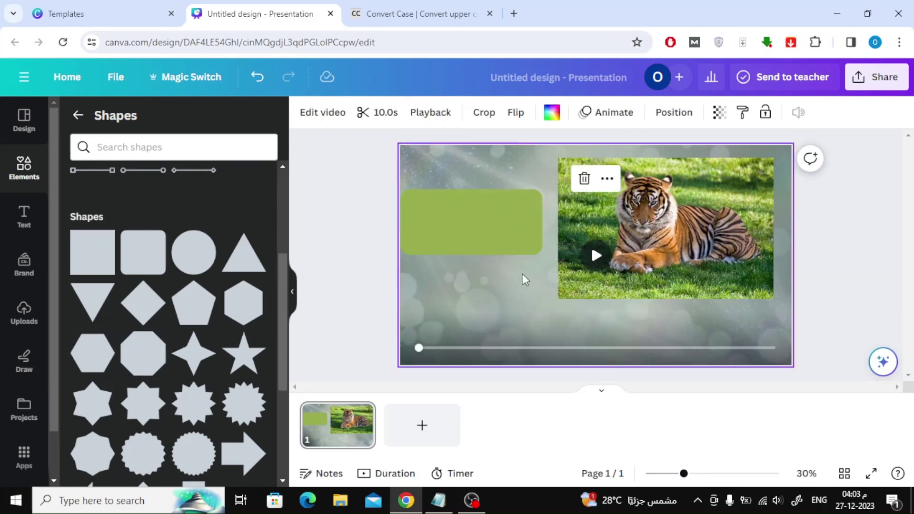
Add a heading text box directly below the green rounded rectangle.
click(506, 226)
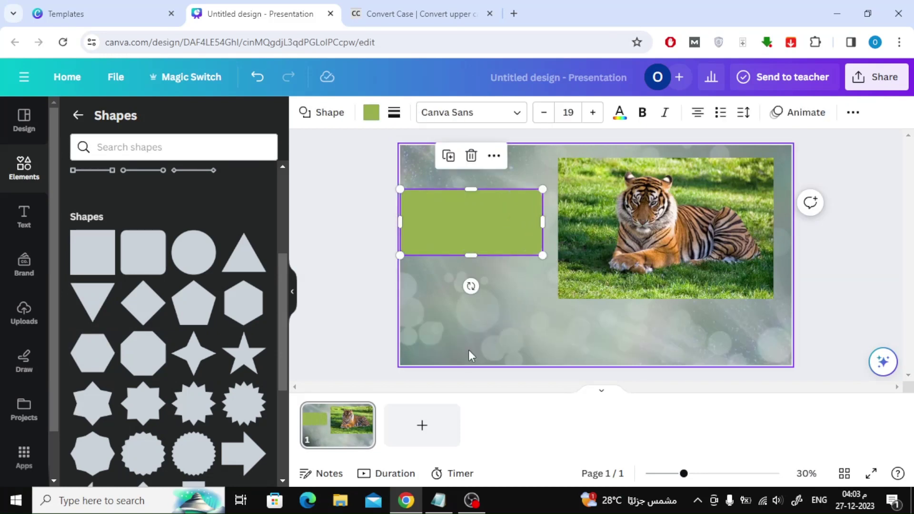
click(22, 214)
click(169, 256)
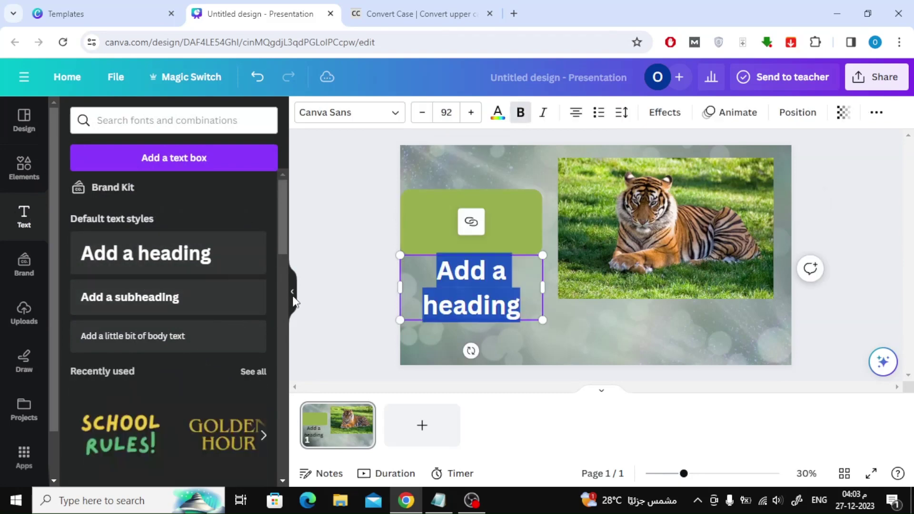
Copy the line "Facts about tiger" from the Notepad notes and convert it to upper case on the Convert Case site.
click(446, 506)
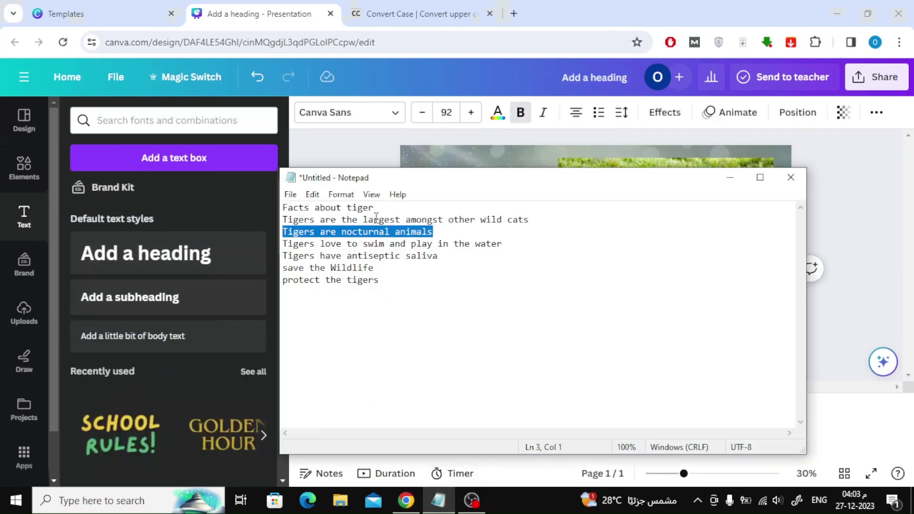
drag(376, 208, 284, 205)
key(ctrl+c)
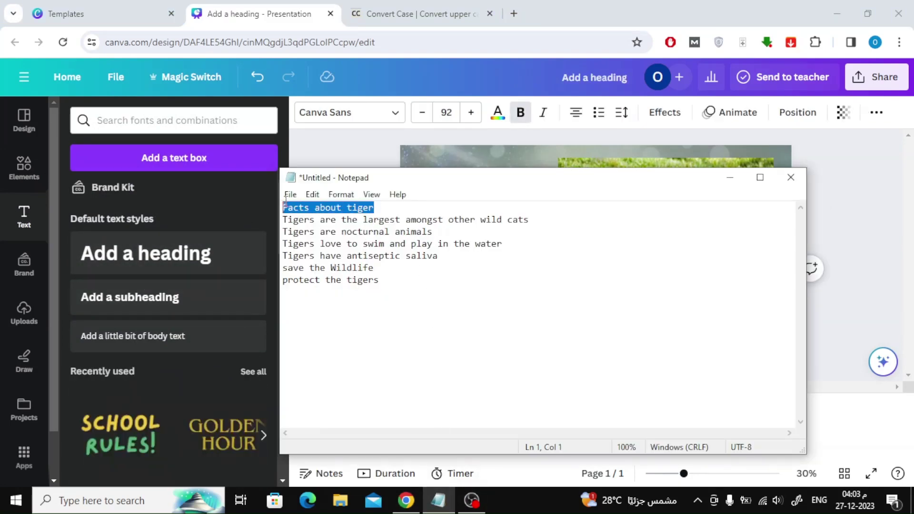
click(418, 14)
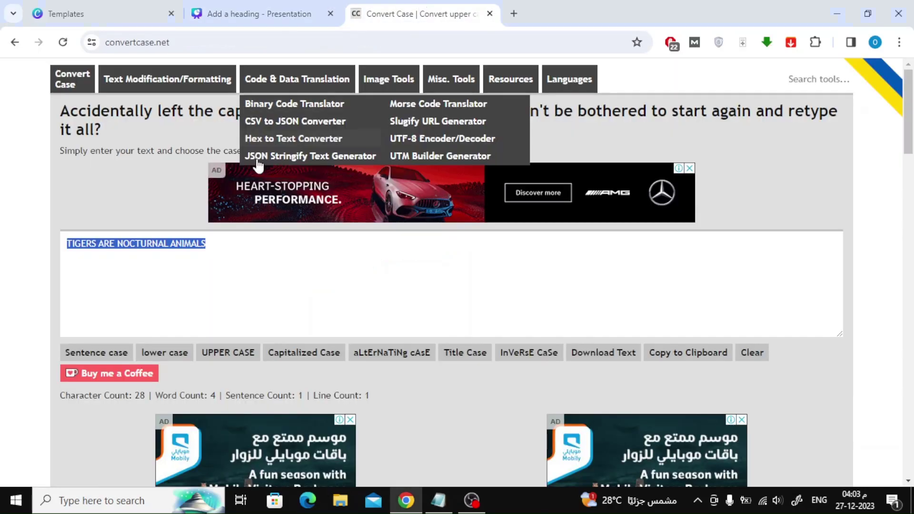
key(ctrl+v)
click(235, 353)
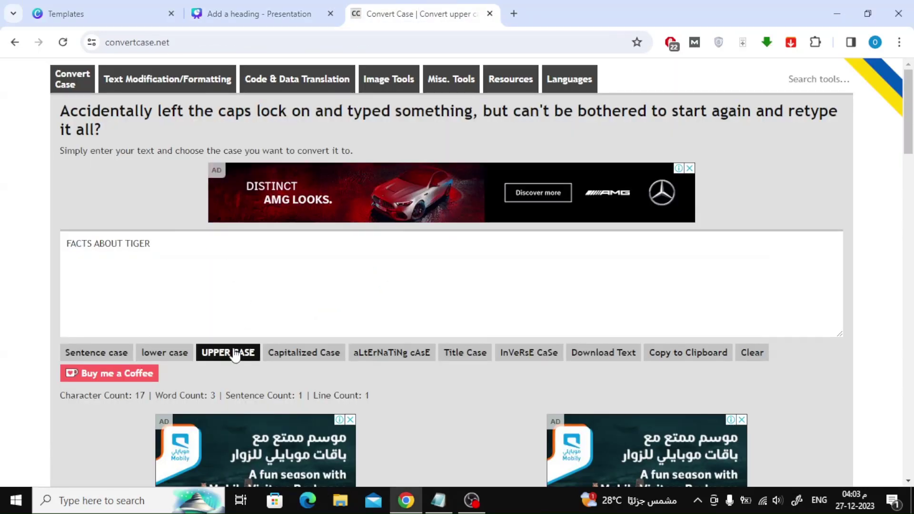
Copy the converted line "FACTS ABOUT TIGER" from Convert Case and paste it over the heading's placeholder text in the Canva design.
double_click(123, 247)
triple_click(131, 240)
key(ctrl+c)
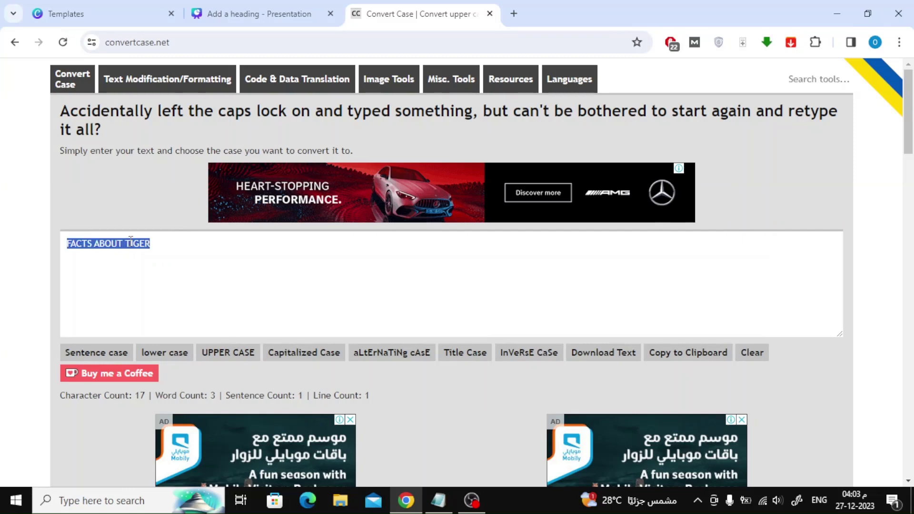
click(296, 6)
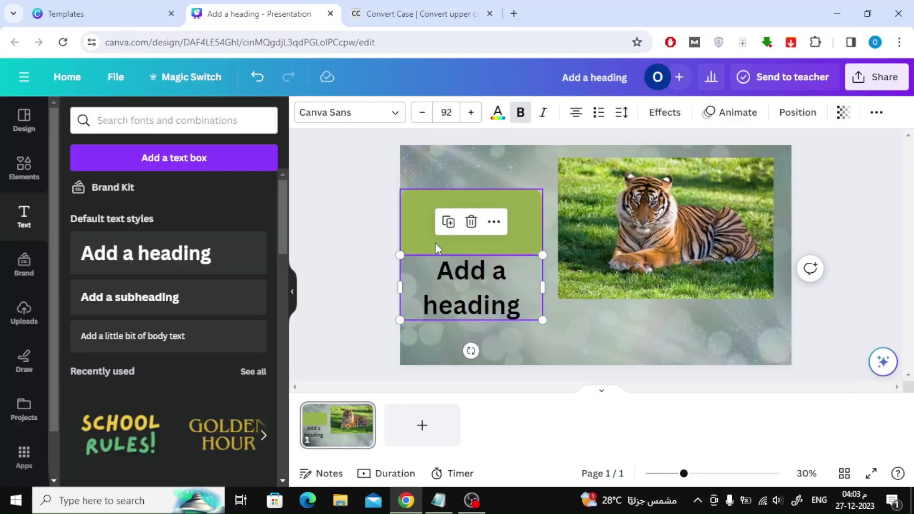
double_click(478, 274)
key(ctrl+v)
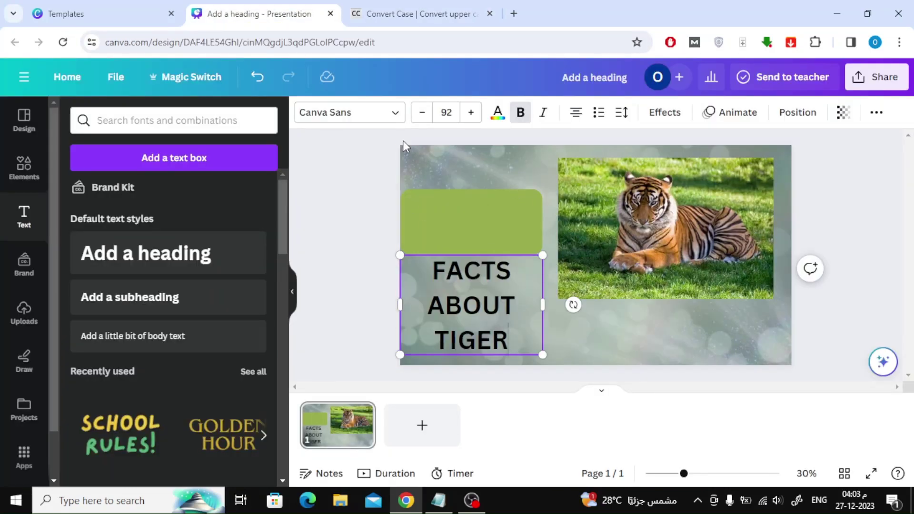
Change the heading's font to Anton.
click(352, 116)
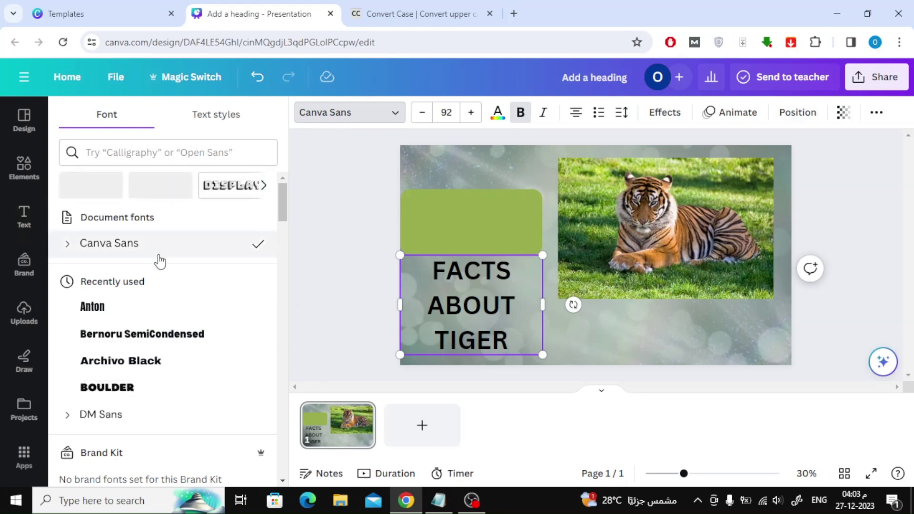
scroll(159, 324, down, 3)
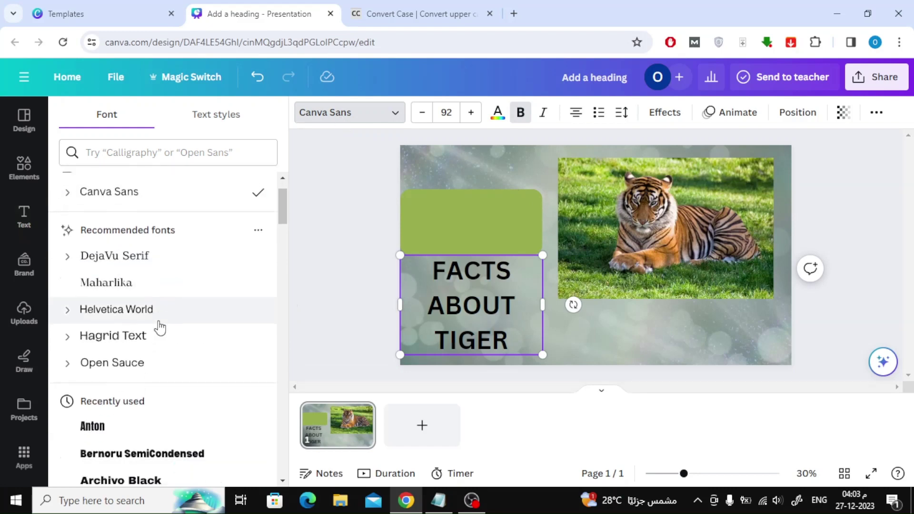
click(147, 347)
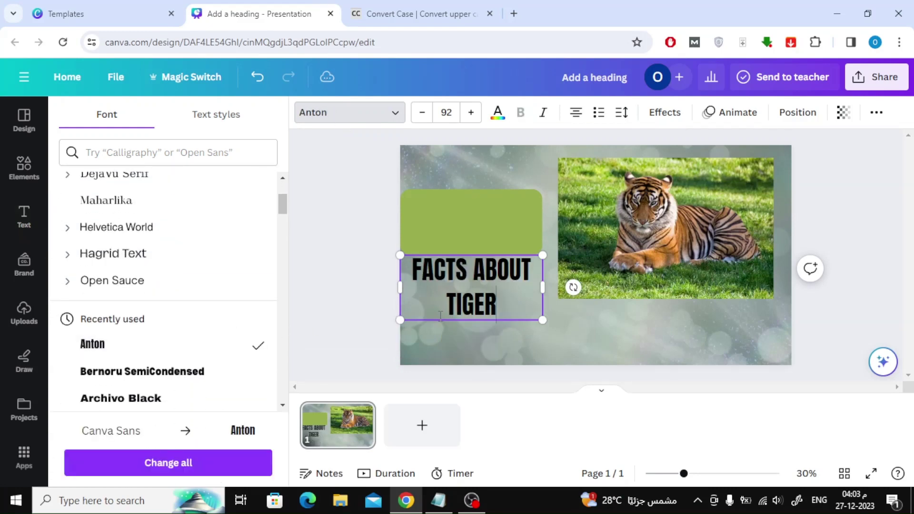
click(353, 214)
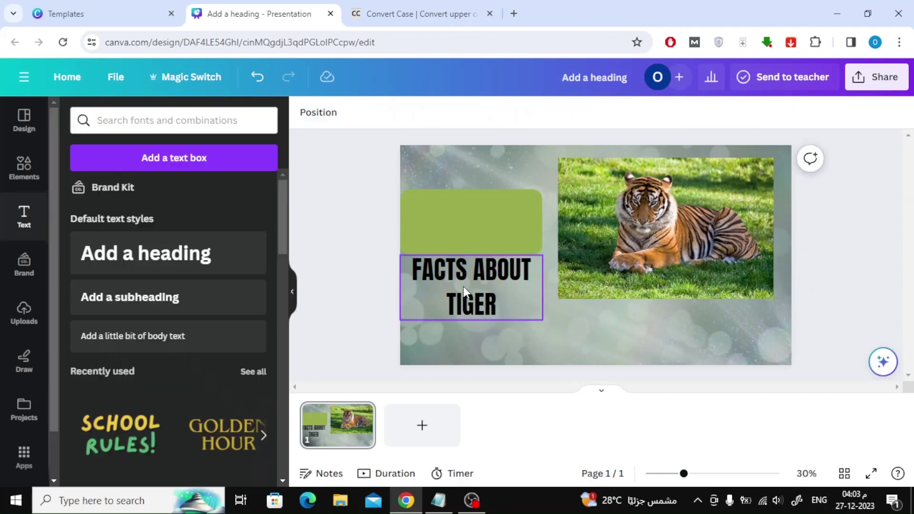
Enlarge the heading to font size 98 and move it to the upper part of the page beside the tiger photo.
drag(463, 287, 464, 229)
drag(541, 260, 551, 265)
drag(458, 245, 464, 208)
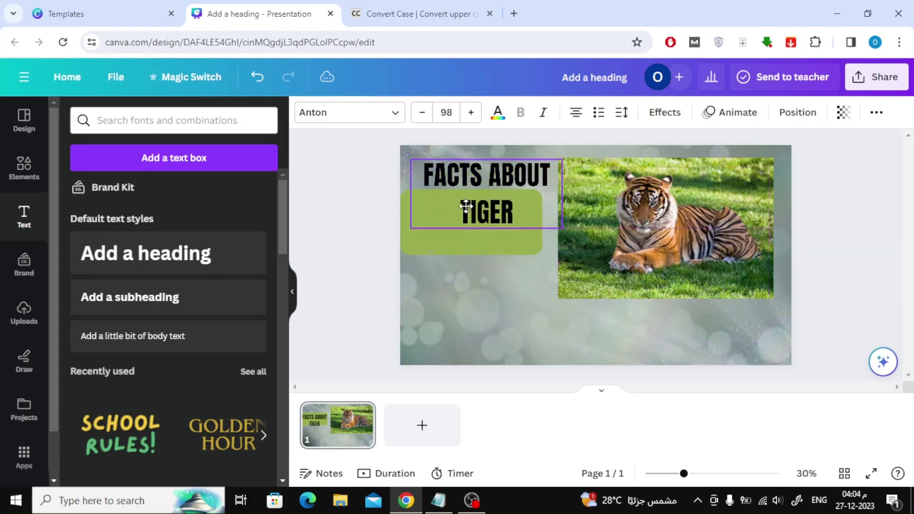
Stretch the green rounded rectangle taller and move it down so it has room for the two-line heading.
click(444, 252)
drag(472, 256, 471, 274)
mouse_move(470, 212)
mouse_down()
mouse_move(480, 234)
mouse_move(469, 231)
mouse_up()
key(Delete)
click(447, 188)
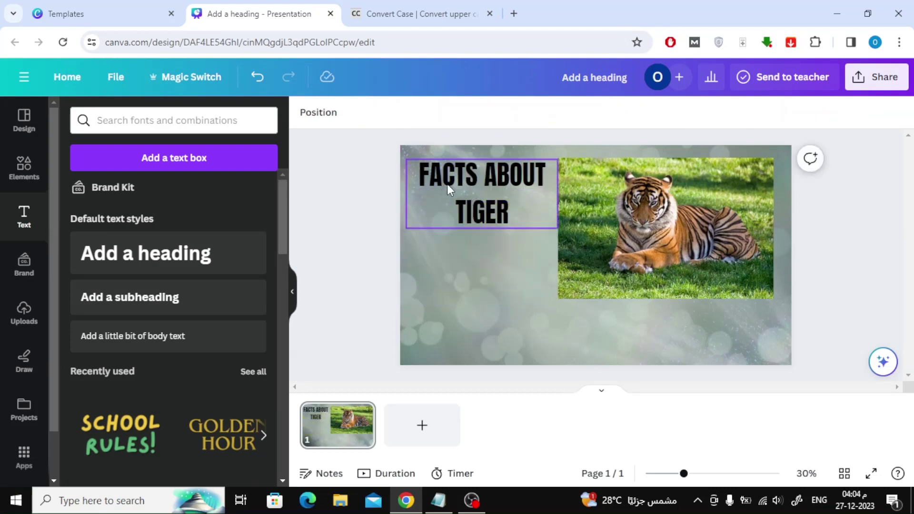
click(257, 79)
Center the heading over the green rounded rectangle and color its text white (#ffffff).
click(494, 175)
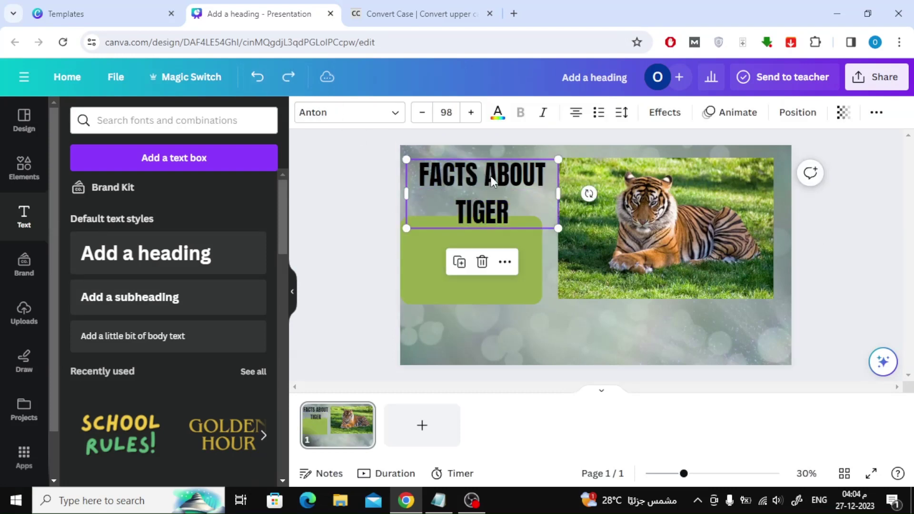
drag(493, 175, 482, 241)
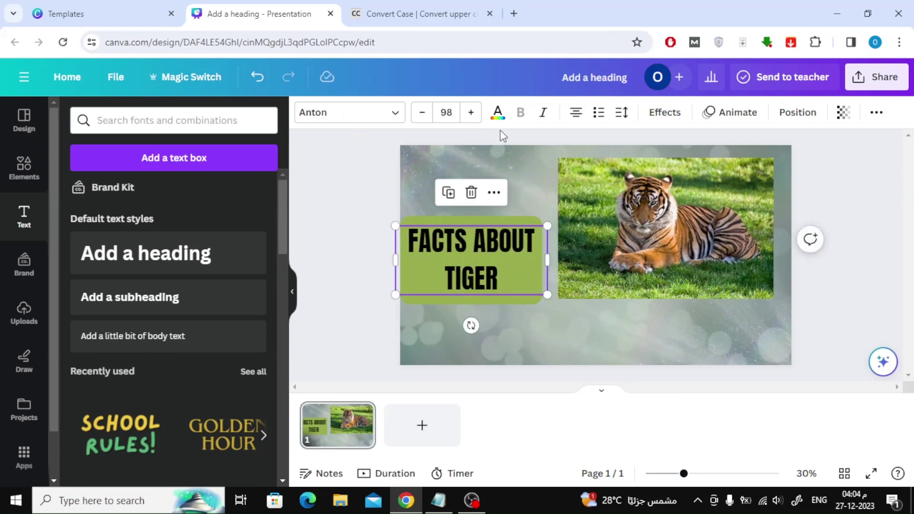
click(497, 113)
click(181, 199)
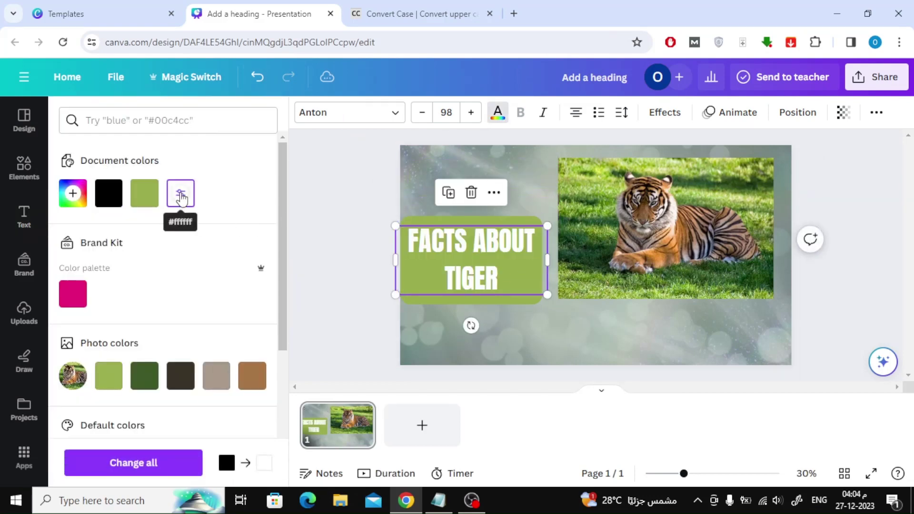
click(356, 199)
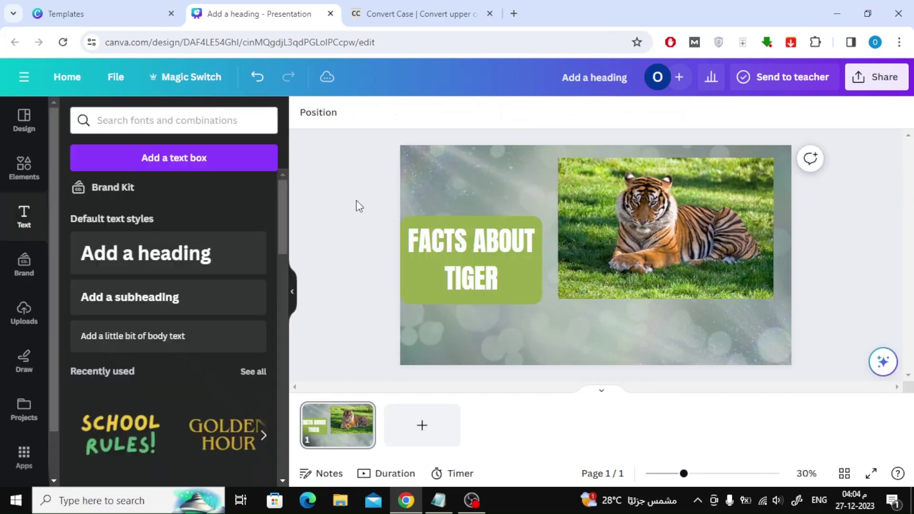
click(475, 253)
click(329, 195)
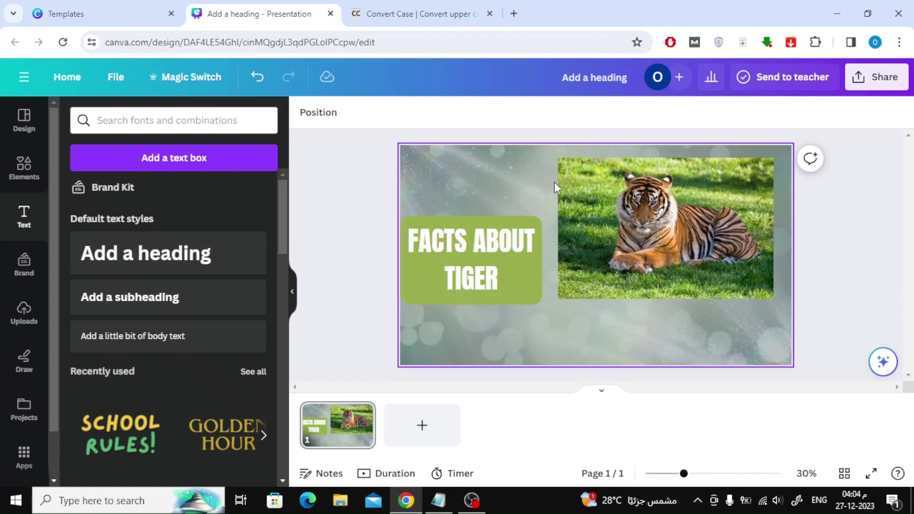
Apply the Breathe animation to the tiger photo.
click(695, 184)
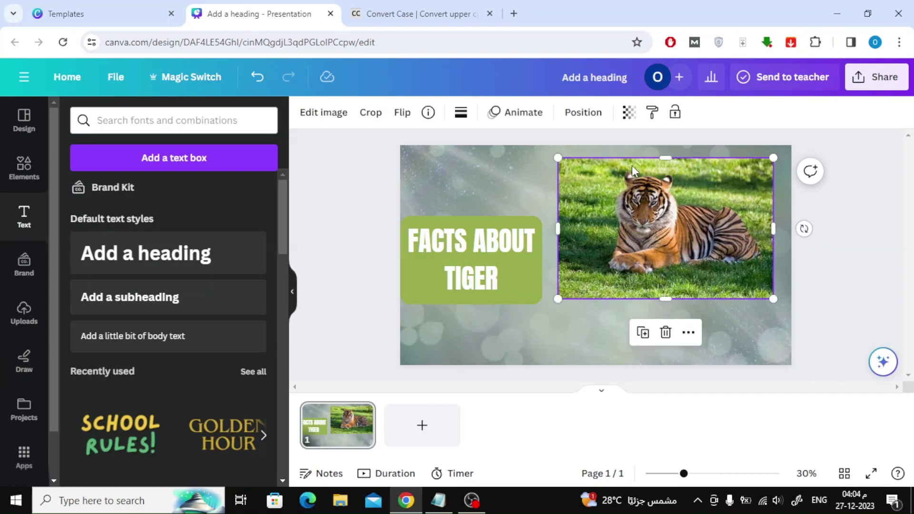
click(521, 113)
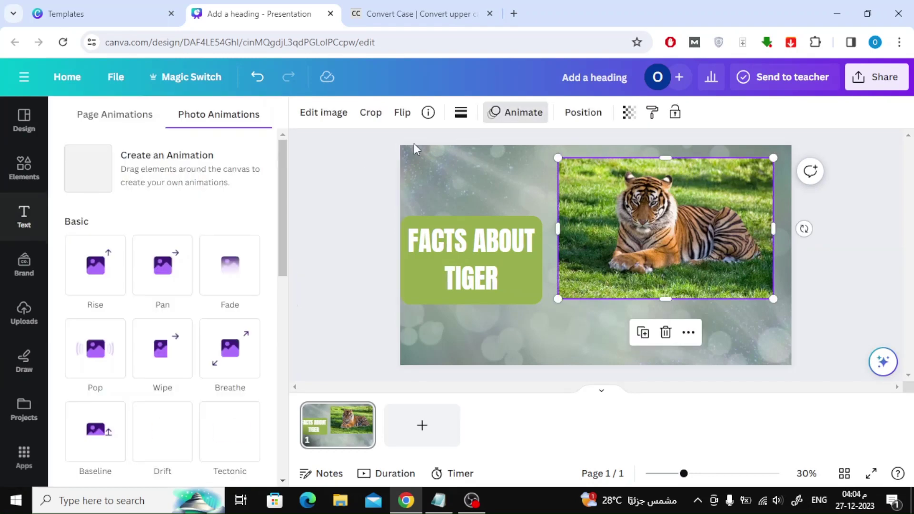
click(228, 371)
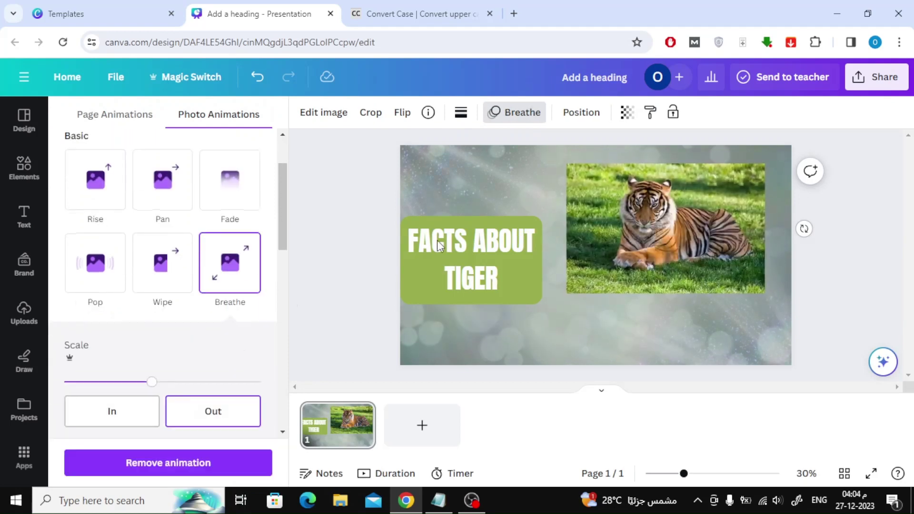
Browse the text animations for the "FACTS ABOUT TIGER" heading and apply Typewriter.
click(473, 241)
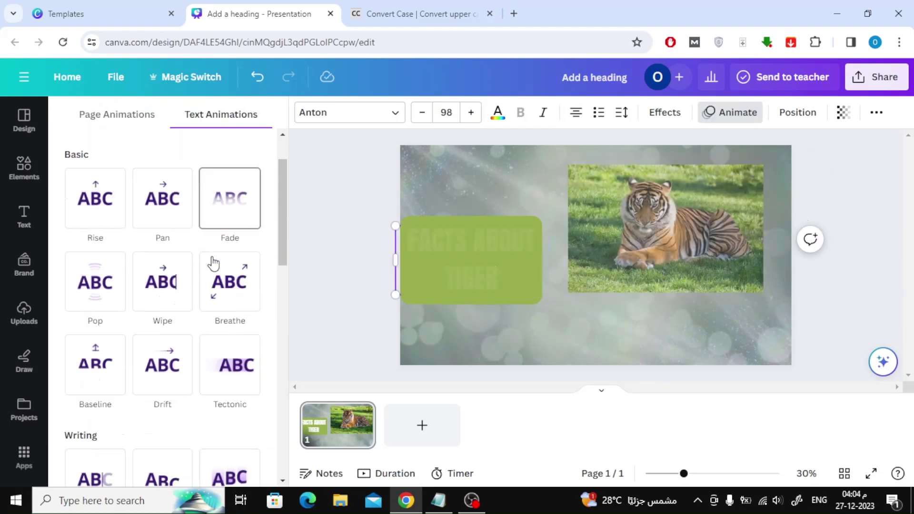
scroll(212, 264, down, 6)
scroll(195, 270, down, 6)
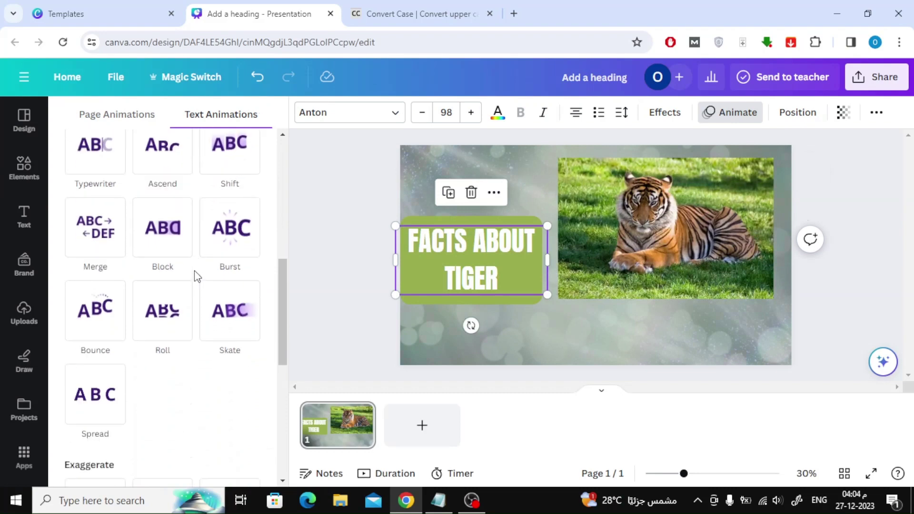
scroll(194, 270, down, 4)
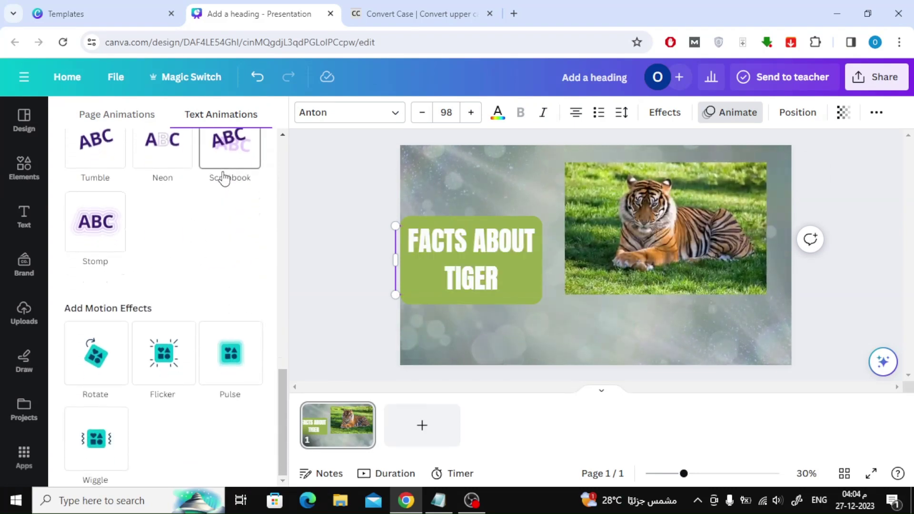
scroll(126, 248, up, 3)
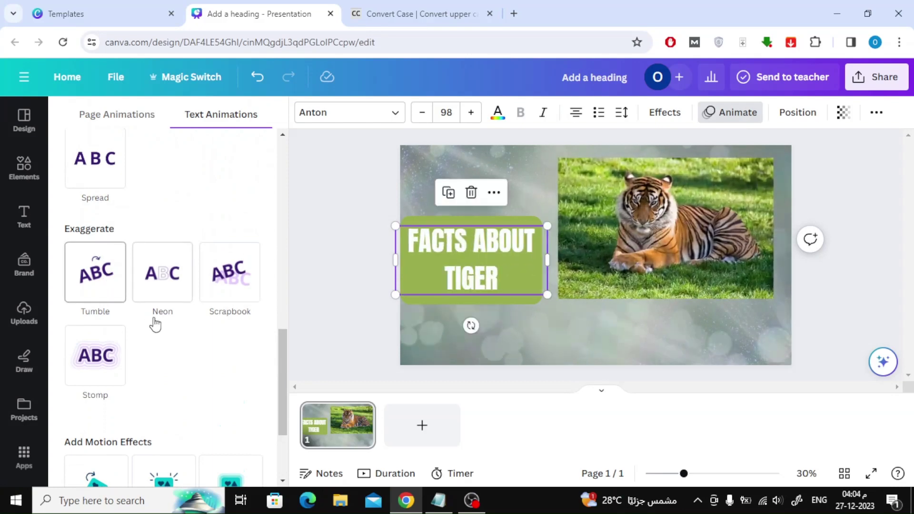
scroll(178, 307, down, 3)
scroll(180, 309, up, 4)
scroll(180, 311, up, 3)
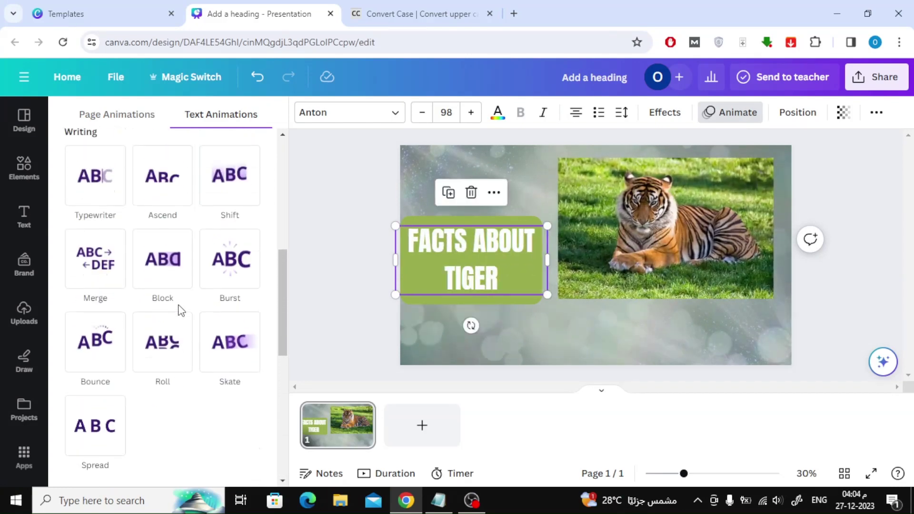
scroll(180, 310, up, 4)
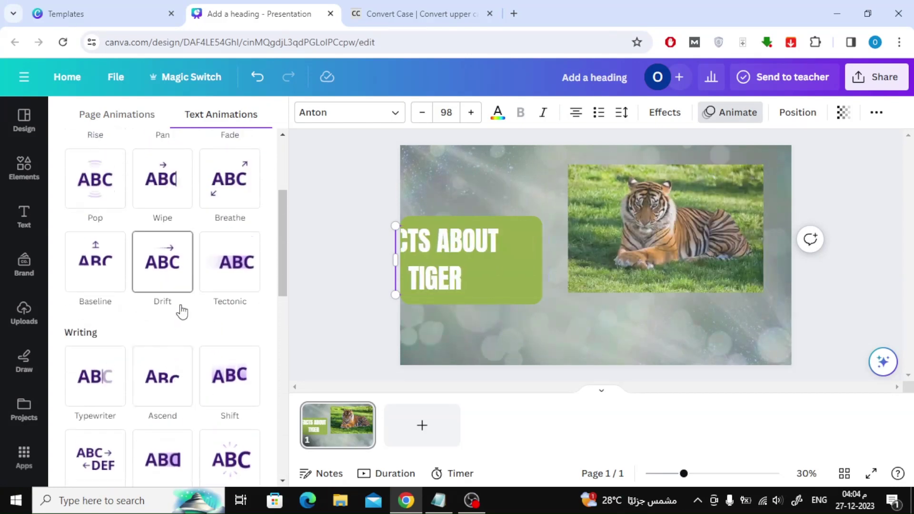
scroll(181, 318, down, 2)
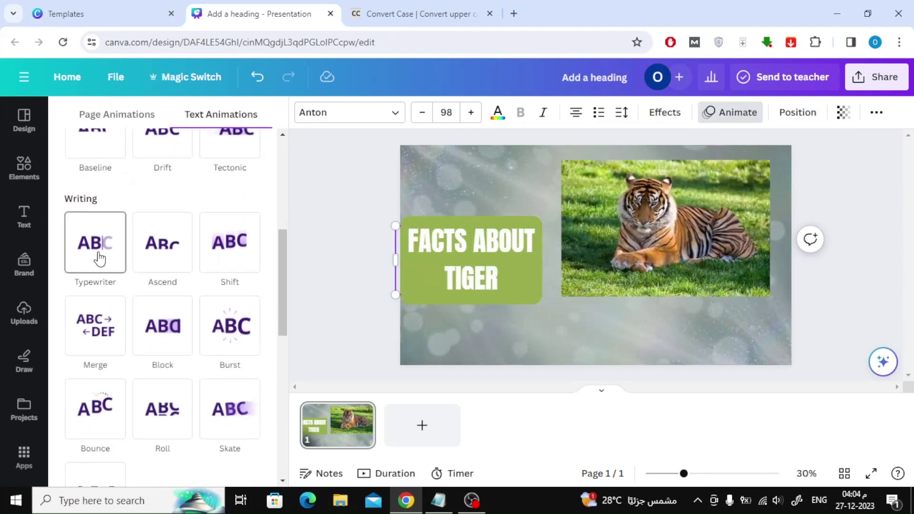
click(98, 310)
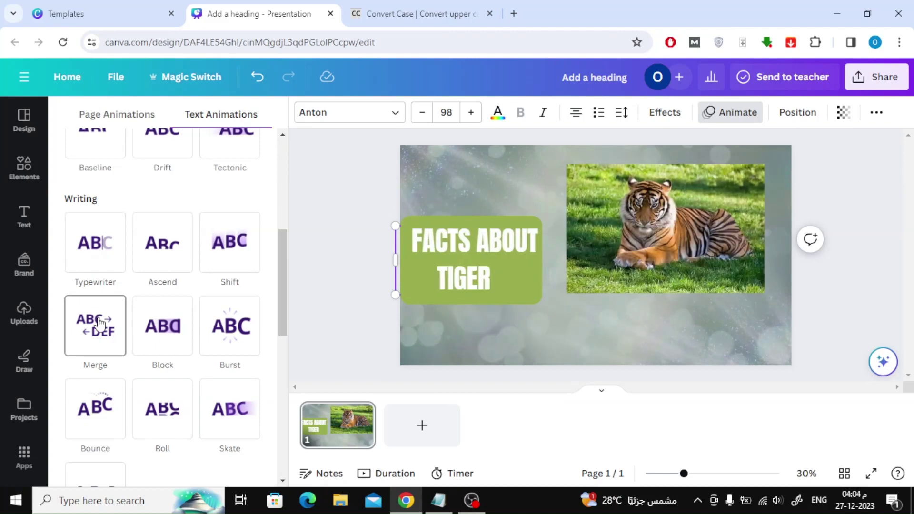
click(103, 269)
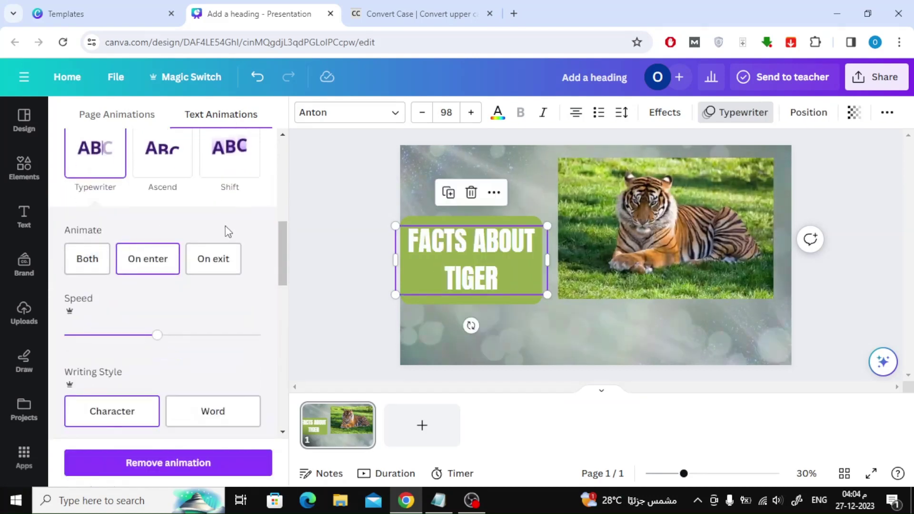
Apply the Wipe animation to the green rounded rectangle behind the heading.
click(534, 223)
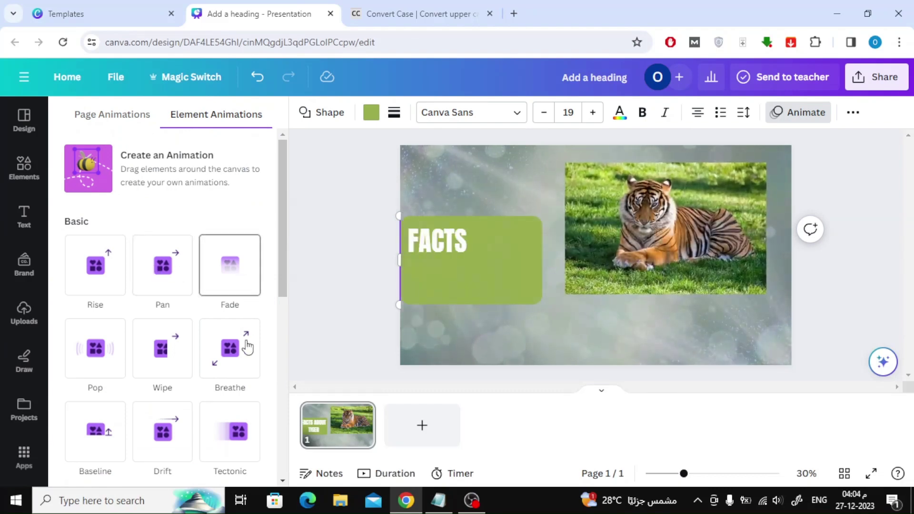
click(162, 366)
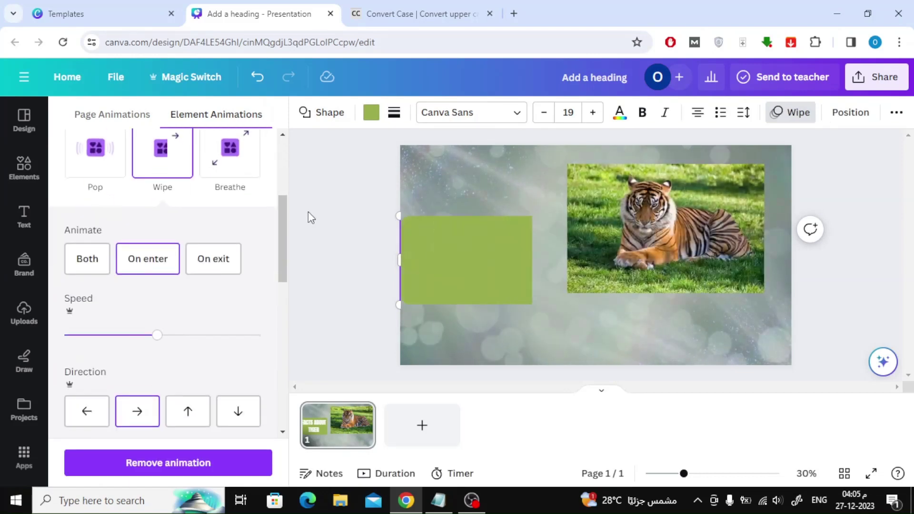
key(Escape)
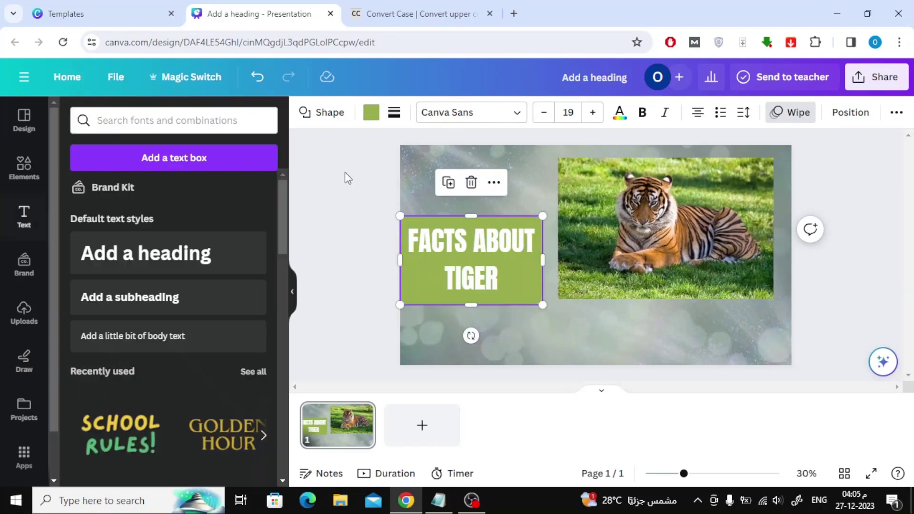
Give the heading the Outline text effect with a black (#000000) outline color.
click(472, 253)
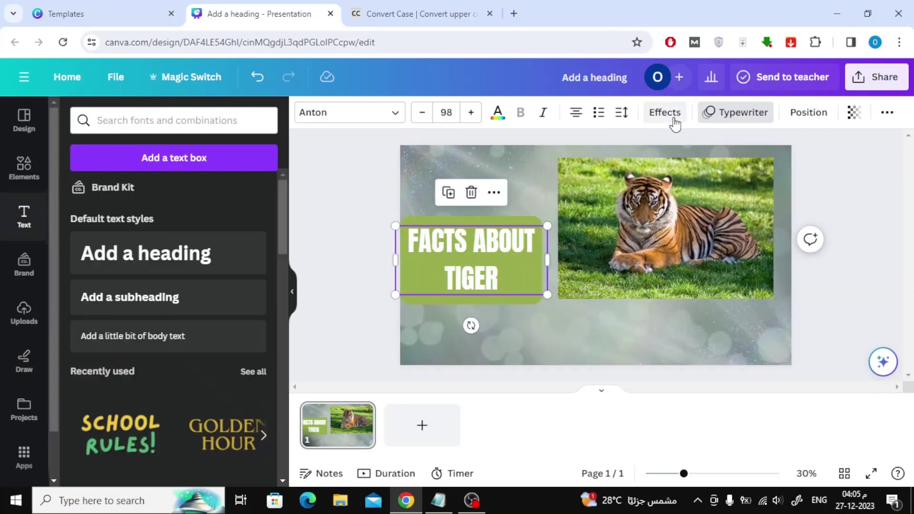
click(667, 115)
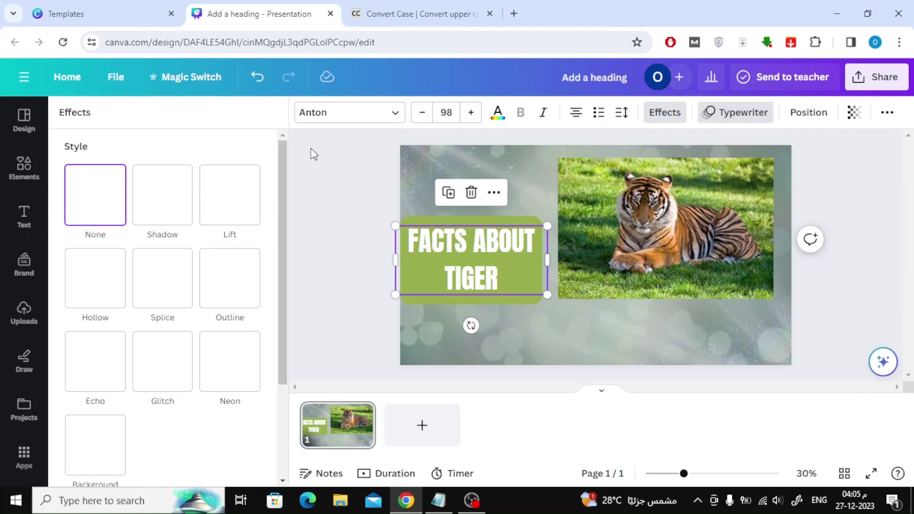
click(233, 292)
scroll(280, 280, down, 2)
click(249, 318)
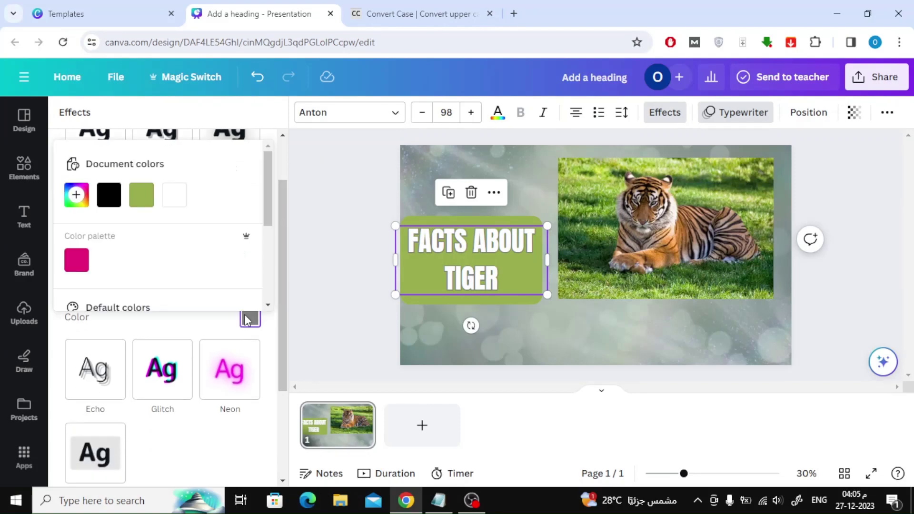
click(108, 194)
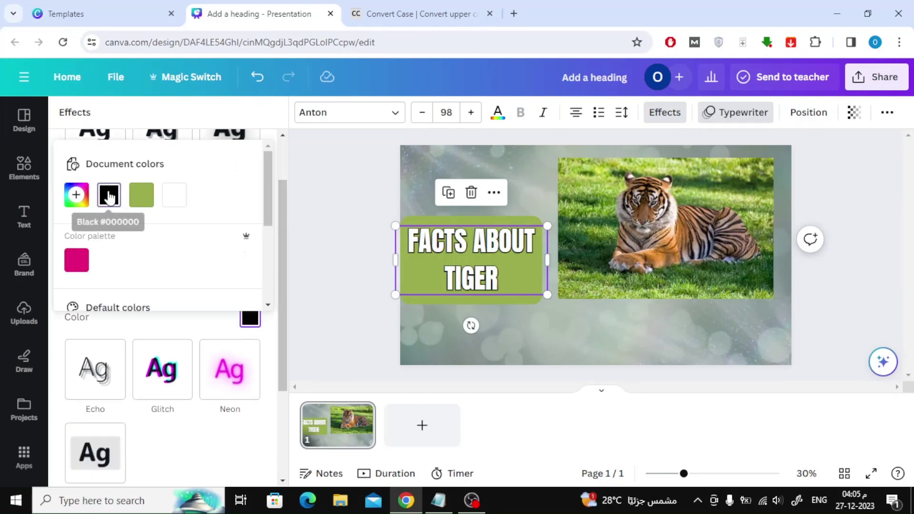
click(320, 208)
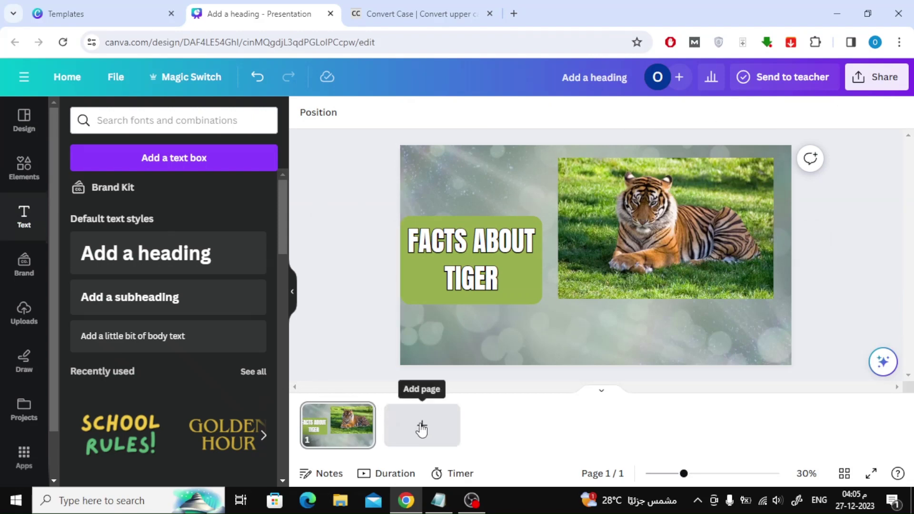
Shorten the first page's duration to 5.0 seconds and play it back.
click(332, 425)
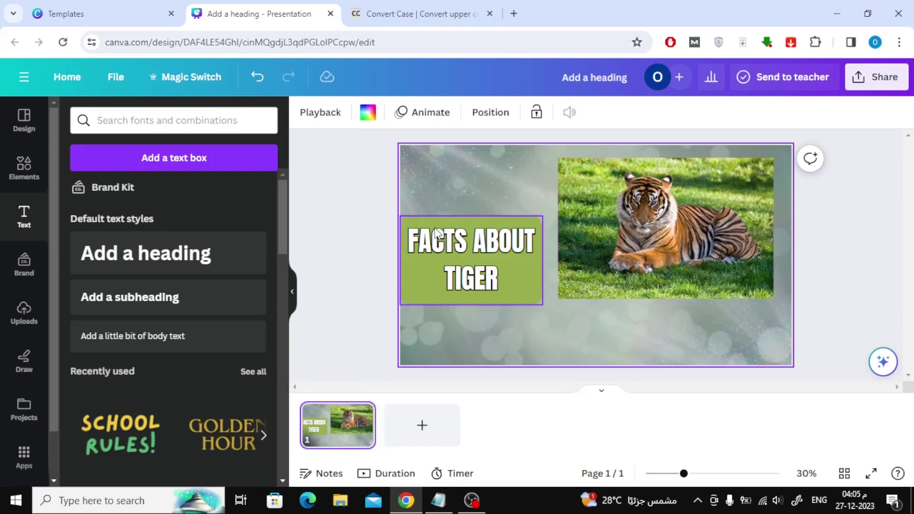
click(359, 208)
click(337, 444)
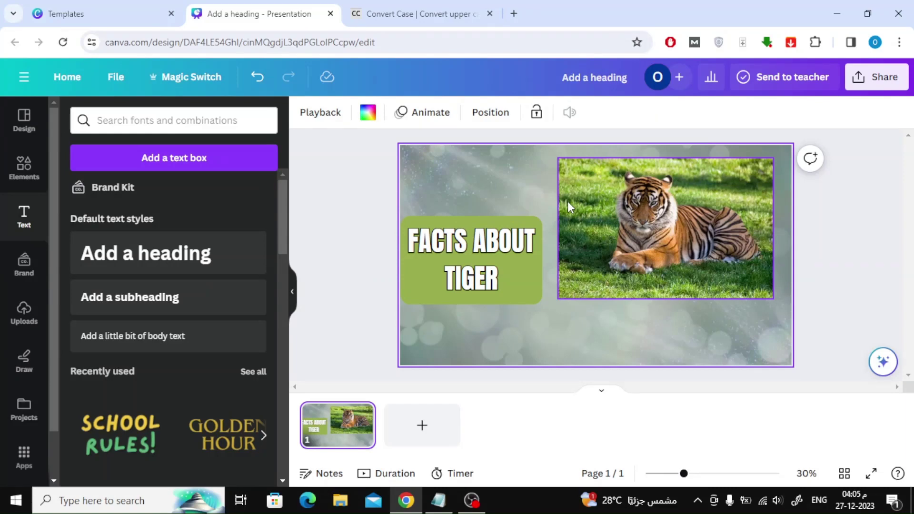
click(390, 474)
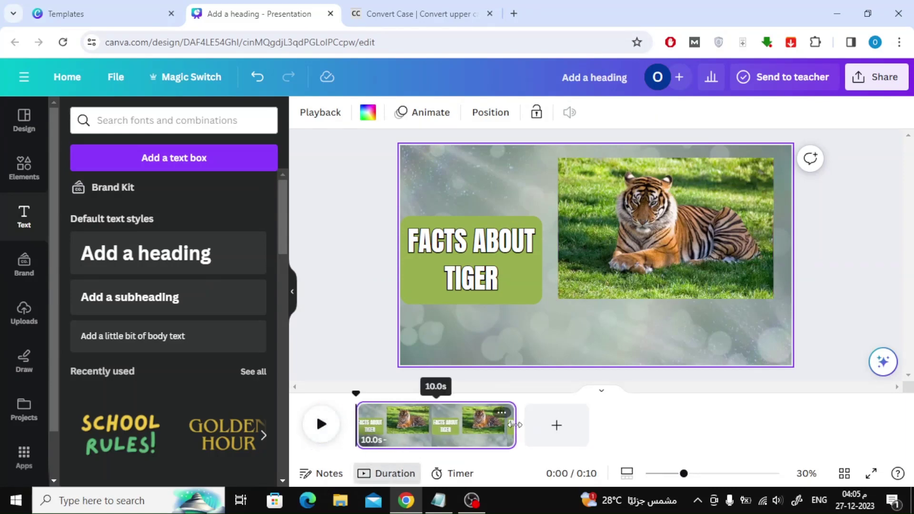
drag(515, 424, 434, 425)
click(314, 422)
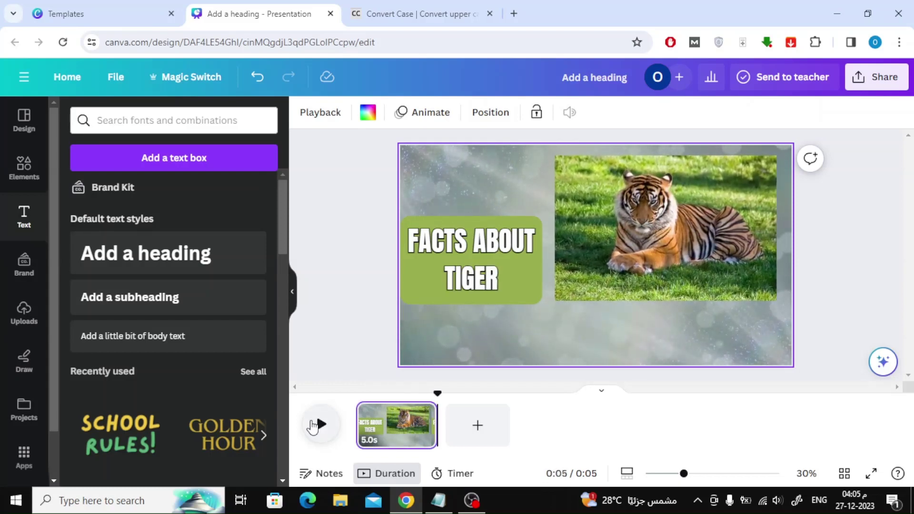
click(318, 424)
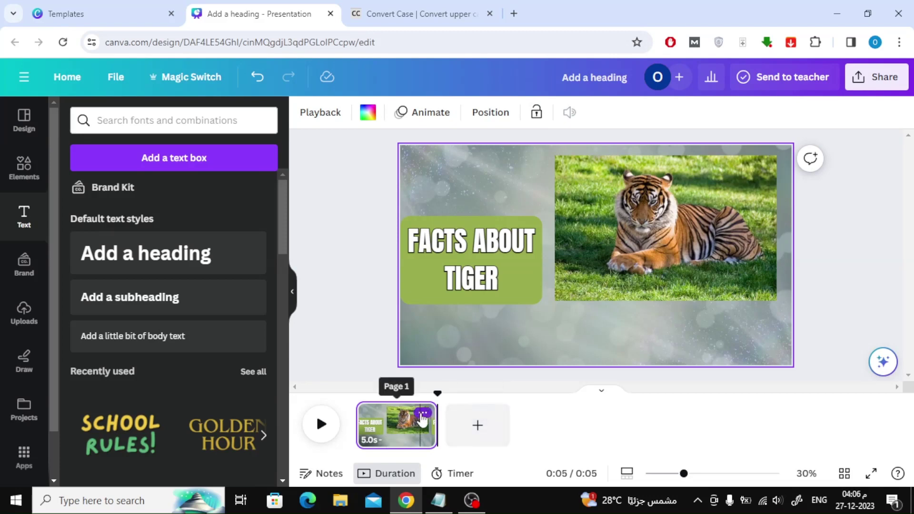
Duplicate the first page and delete the lying tiger photo from the copy.
click(421, 413)
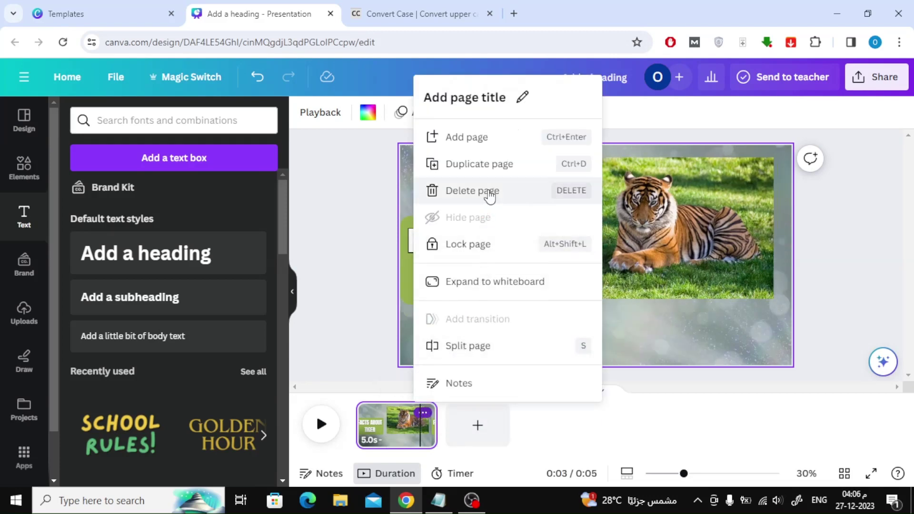
click(496, 163)
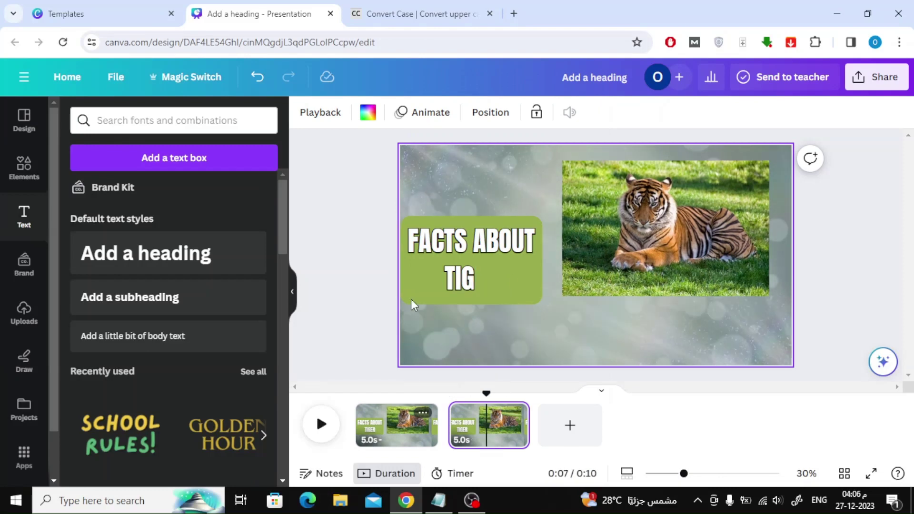
click(23, 164)
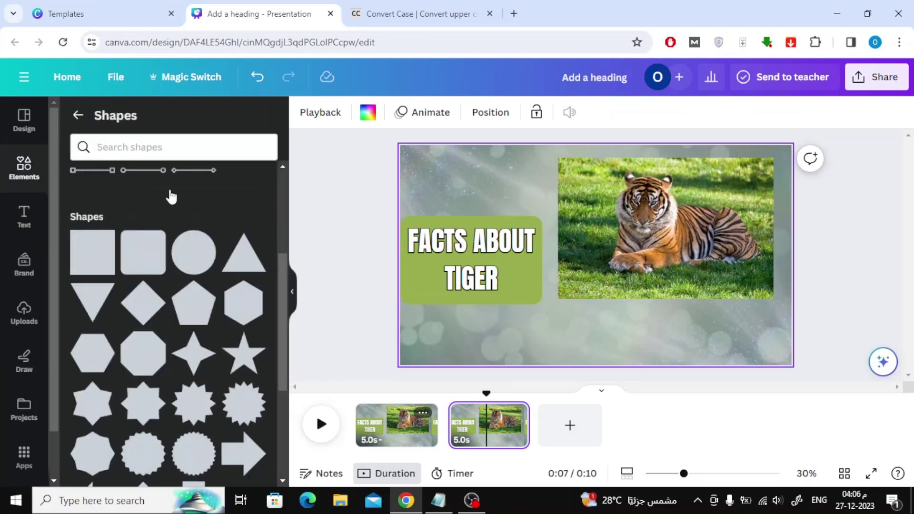
click(78, 115)
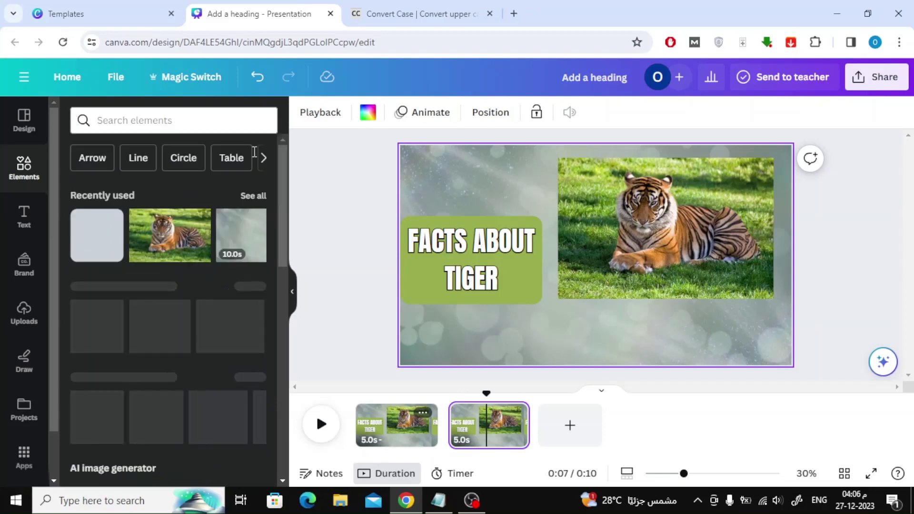
click(669, 222)
key(Delete)
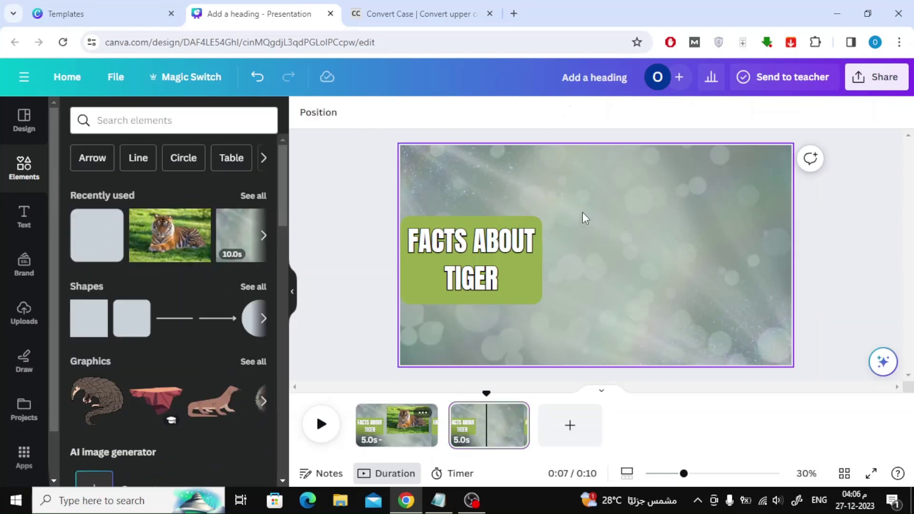
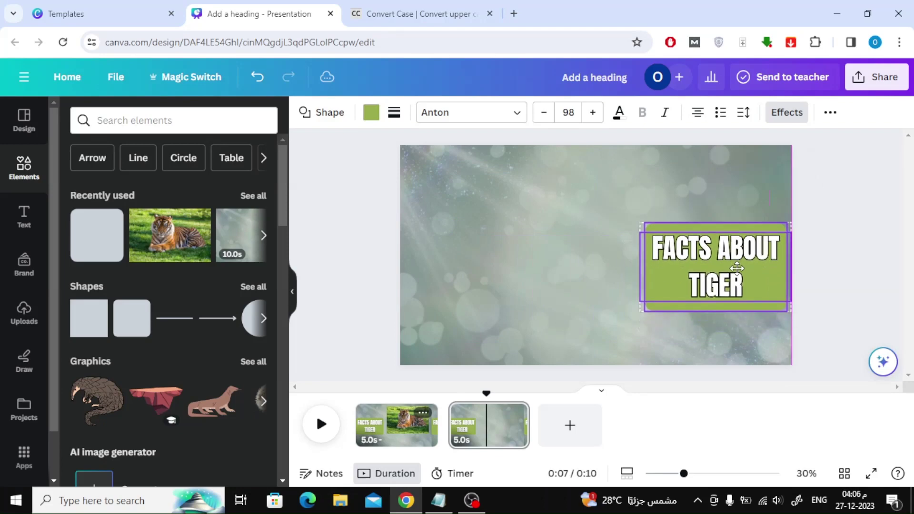
Search the element photos for "tiger" and add the photo of a tiger wading in green water to the second page.
click(114, 121)
click(100, 180)
click(166, 151)
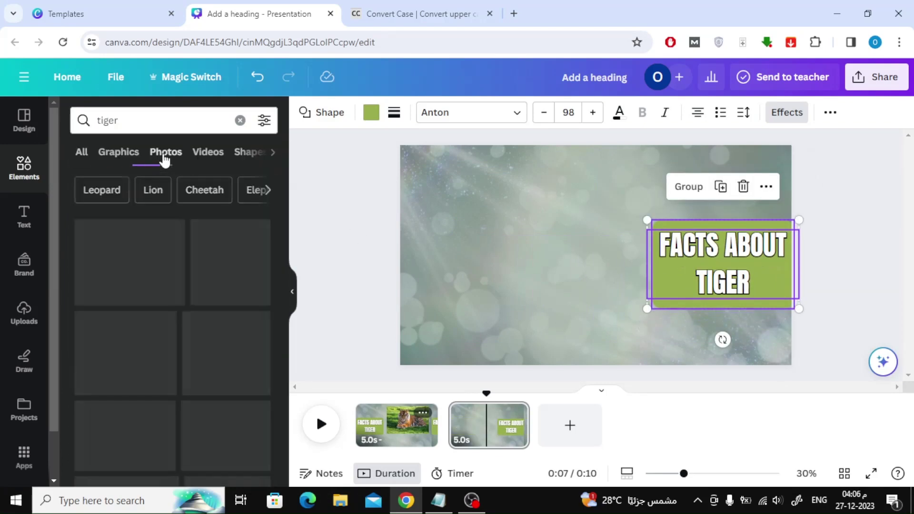
scroll(163, 266, down, 2)
click(217, 255)
Shrink the wading tiger photo and place it on the left side of the second page, clear of the heading.
drag(463, 343, 483, 327)
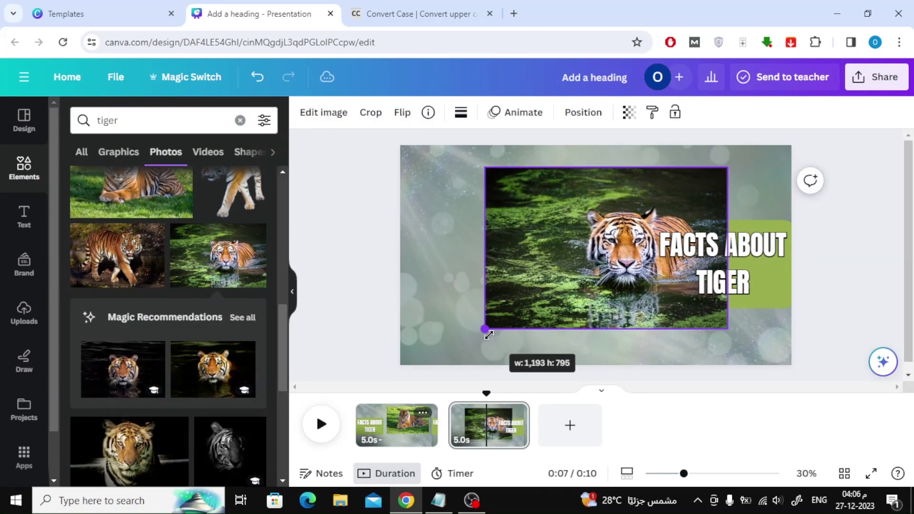
drag(567, 287, 493, 284)
drag(652, 323, 648, 318)
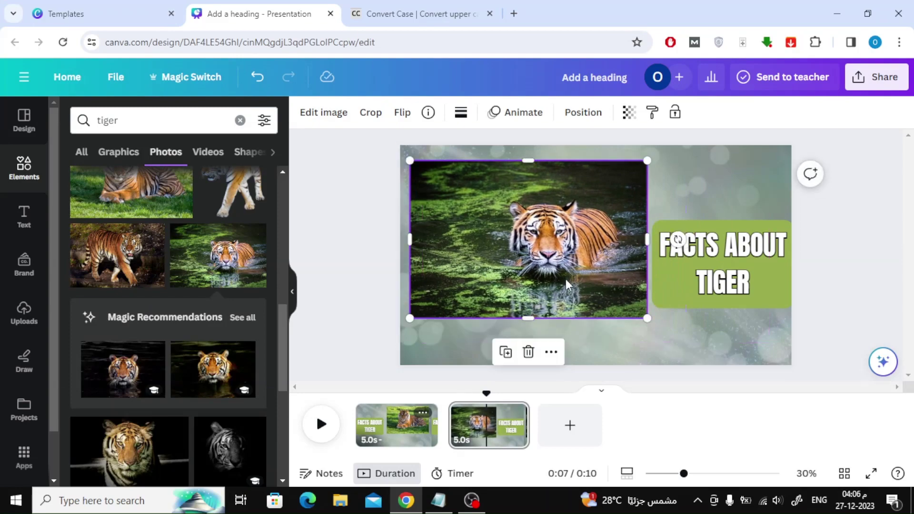
drag(624, 279, 619, 278)
Convert the Notepad fact "Tigers are the largest amongst other wild cats" to uppercase in Convert Case and copy the result.
click(438, 500)
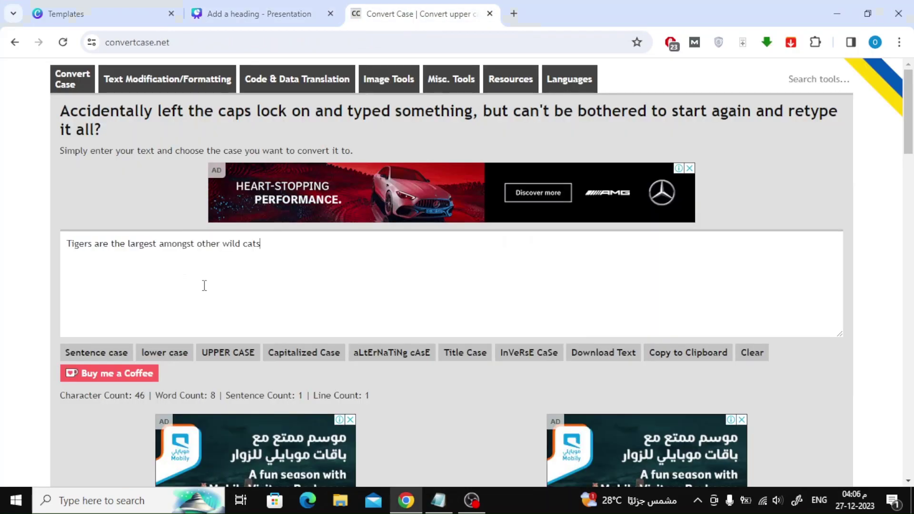
click(214, 351)
key(ctrl+a)
key(ctrl+c)
Back in Canva, replace the second page's heading with "TIGERS ARE THE LARGEST AMONGST OTHER WILD CATS" and scale it to about font size 81.2.
click(248, 14)
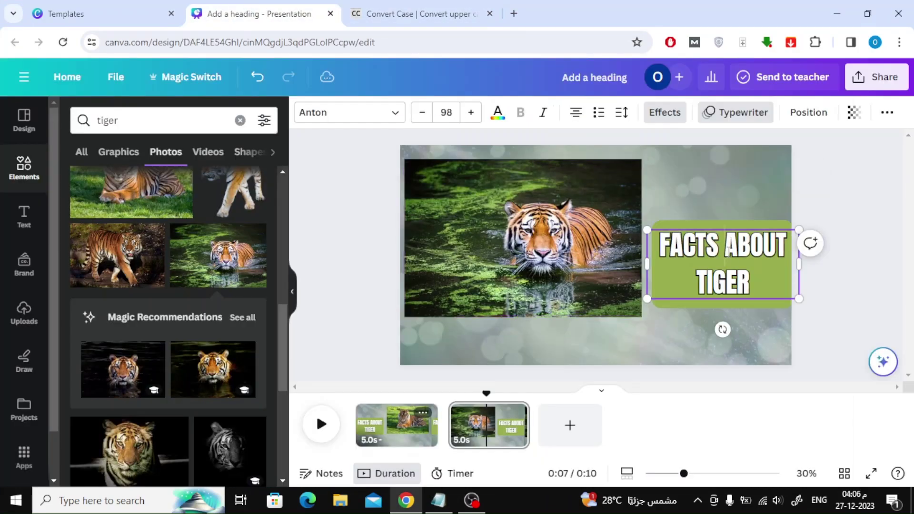
key(ctrl+a)
key(ctrl+v)
drag(695, 286, 681, 265)
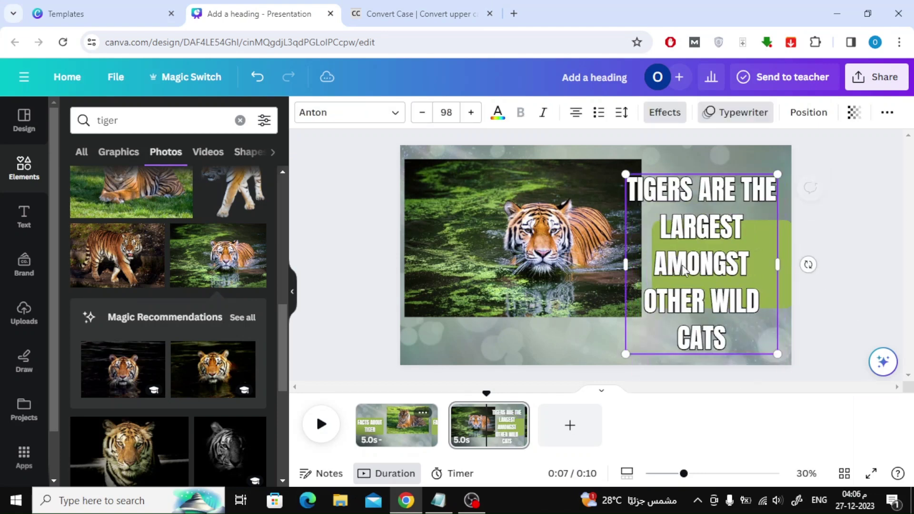
drag(786, 357, 758, 320)
click(621, 113)
drag(689, 201, 679, 202)
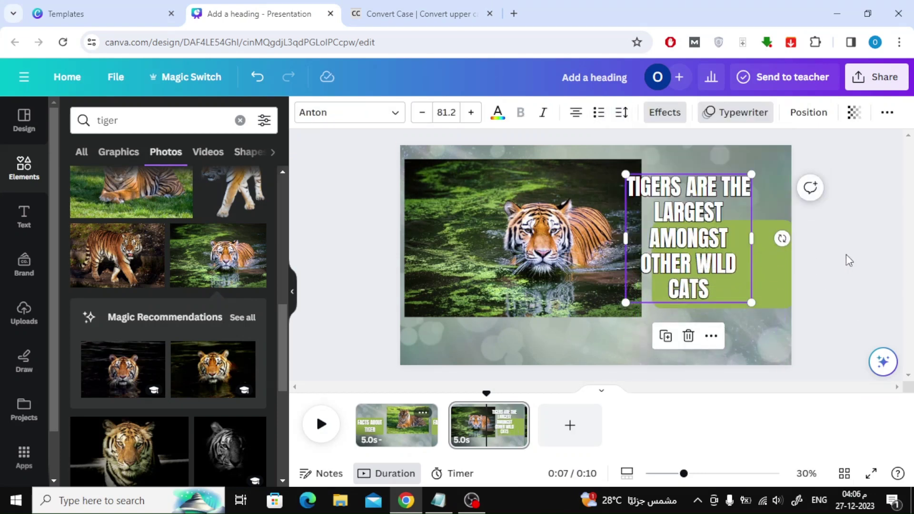
Make the green rounded rectangle on the second page taller and fit the fact text inside it at about font size 76.7.
click(773, 293)
drag(722, 309, 718, 336)
drag(719, 286, 716, 275)
click(633, 295)
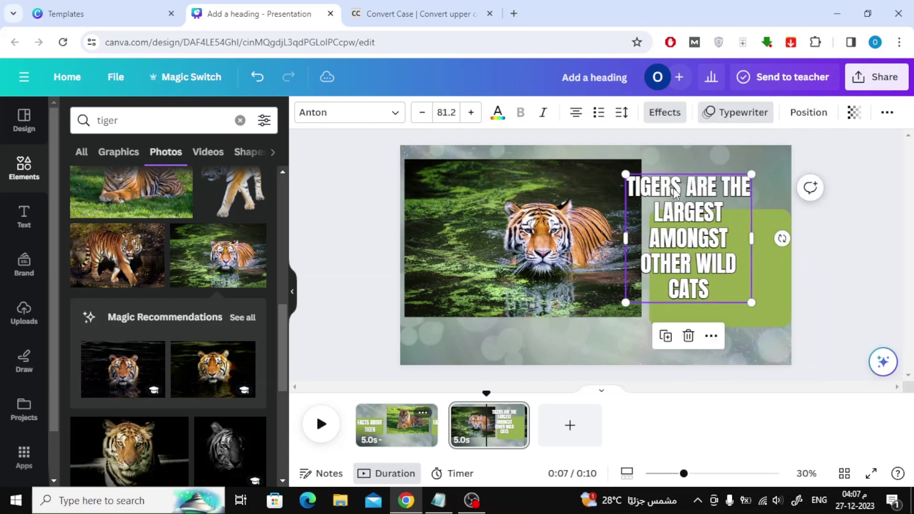
drag(633, 295, 667, 327)
click(652, 229)
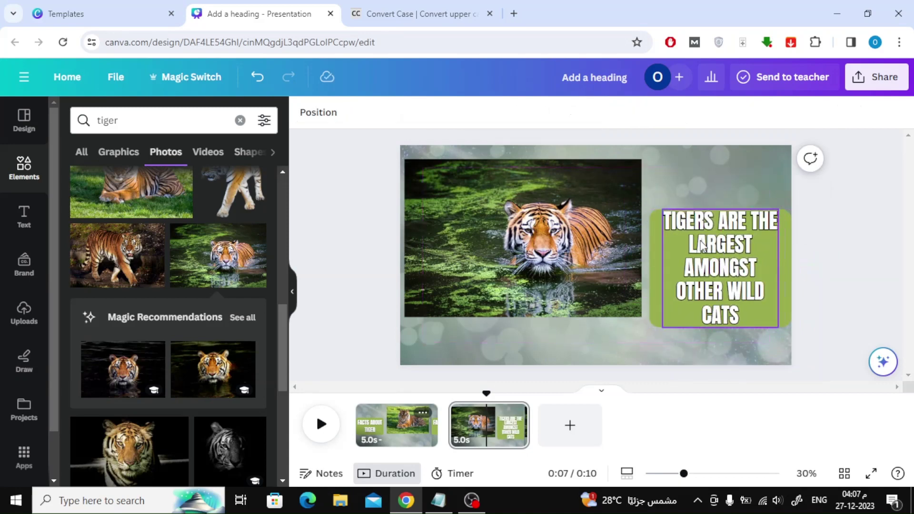
drag(720, 209, 720, 196)
drag(677, 329, 659, 326)
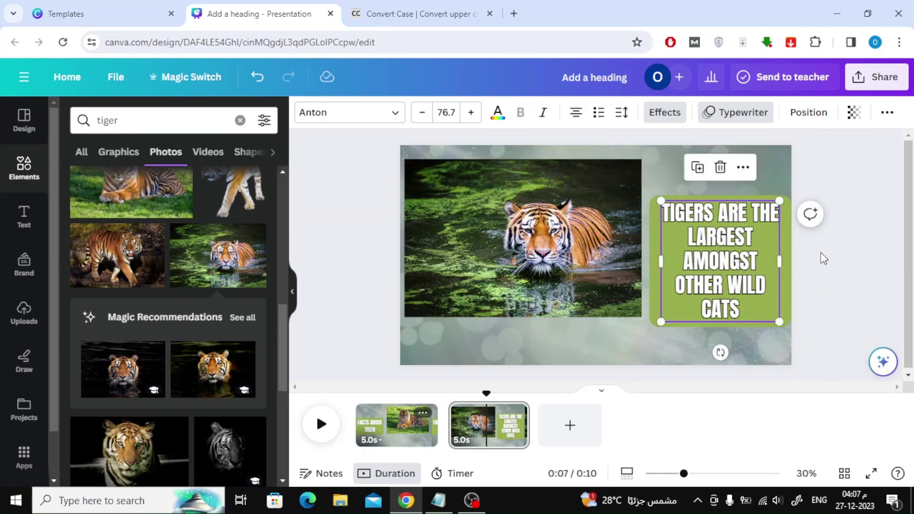
Apply the Breathe animation to the wading tiger photo on the second page.
click(554, 217)
click(512, 114)
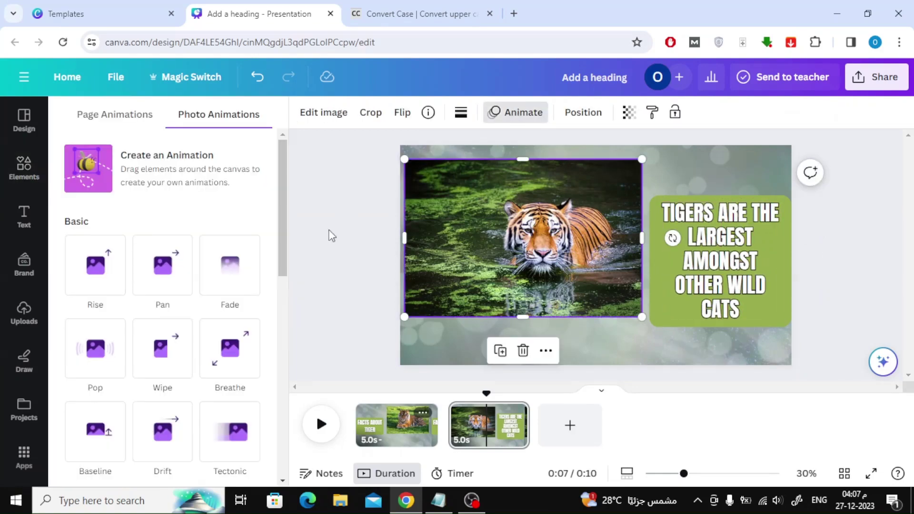
click(230, 348)
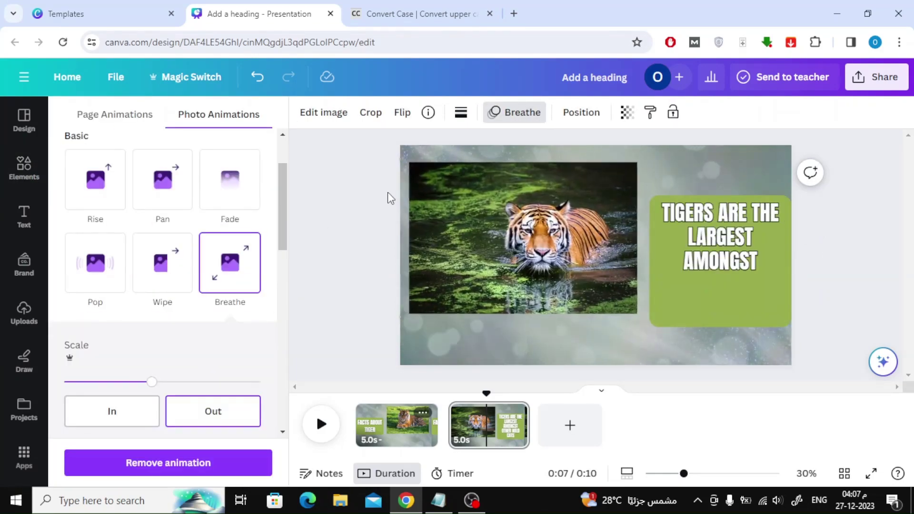
Play the slideshow from the first page to check both pages' animations and timing.
click(486, 410)
click(395, 419)
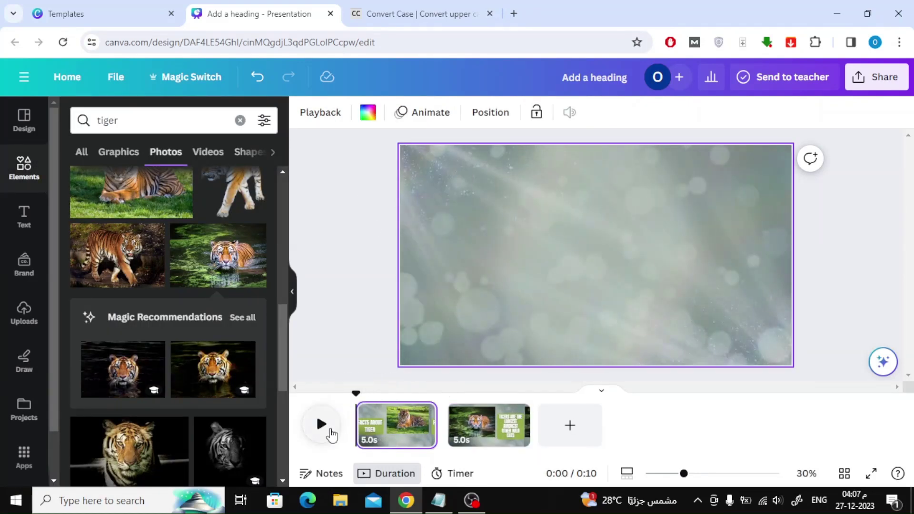
click(331, 431)
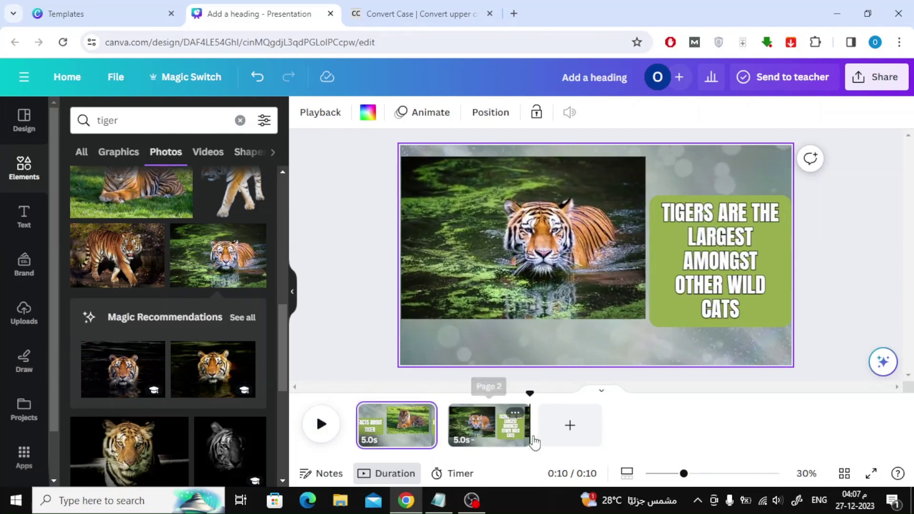
Extend the second page's duration to 6.0 seconds, enlarge its fact text to about font size 80.2, and replay the slideshow.
drag(531, 426, 537, 421)
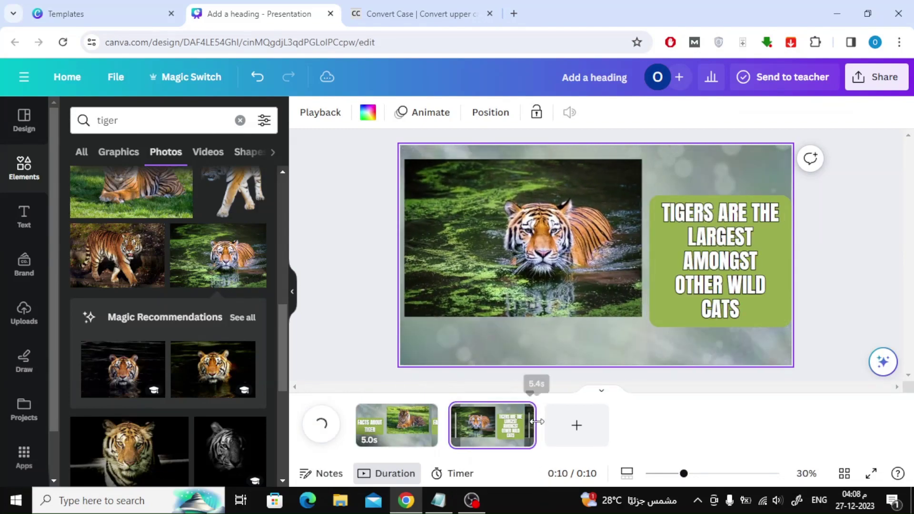
click(725, 260)
drag(658, 320, 653, 327)
click(884, 250)
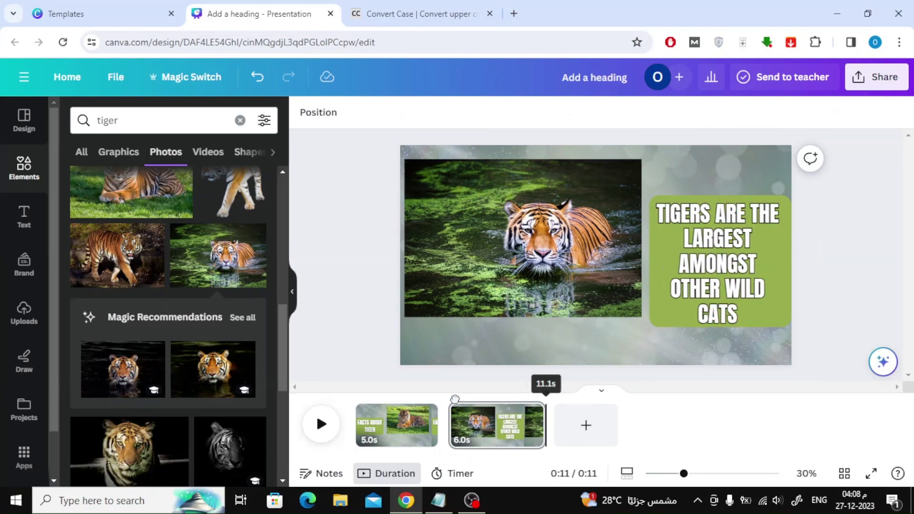
click(321, 423)
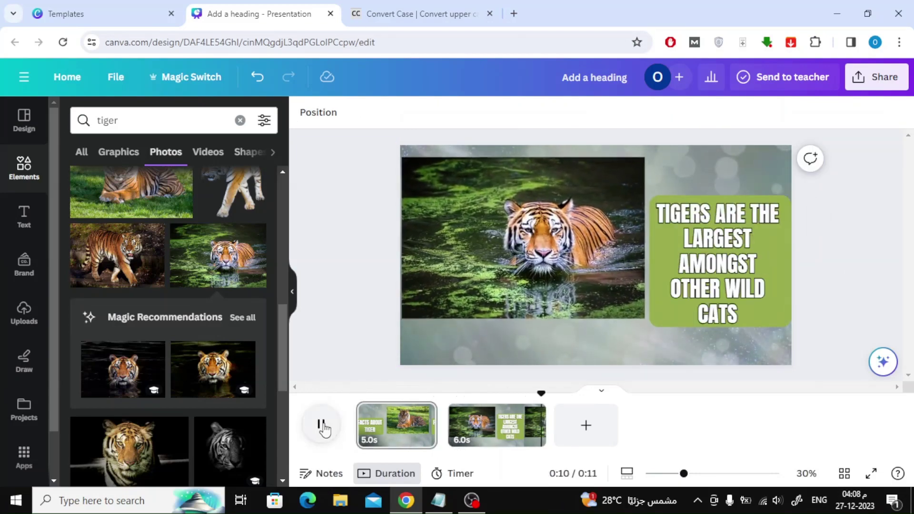
Add a third page and fill it with the photo of a roaring tiger on black at 1,920 by 1,080.
click(585, 425)
scroll(130, 292, down, 3)
scroll(195, 343, up, 2)
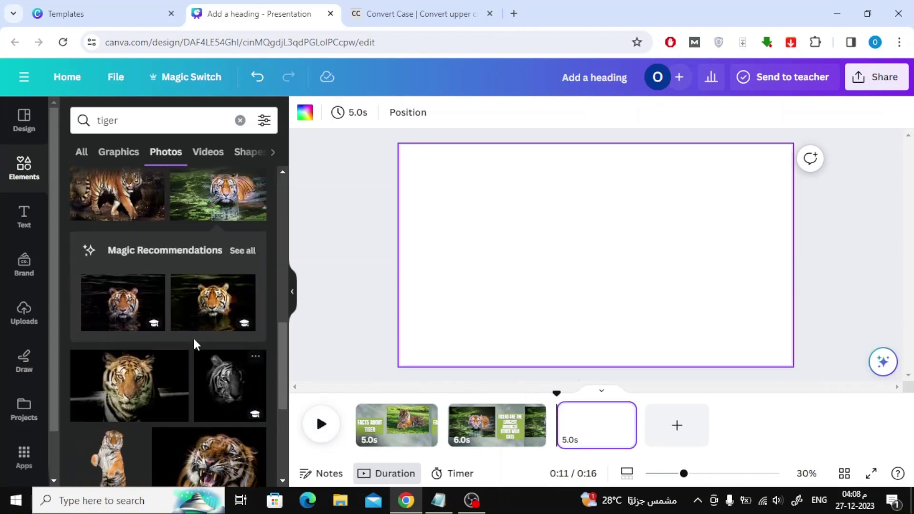
scroll(195, 344, up, 5)
scroll(195, 348, down, 5)
scroll(193, 342, down, 10)
drag(193, 348, 636, 210)
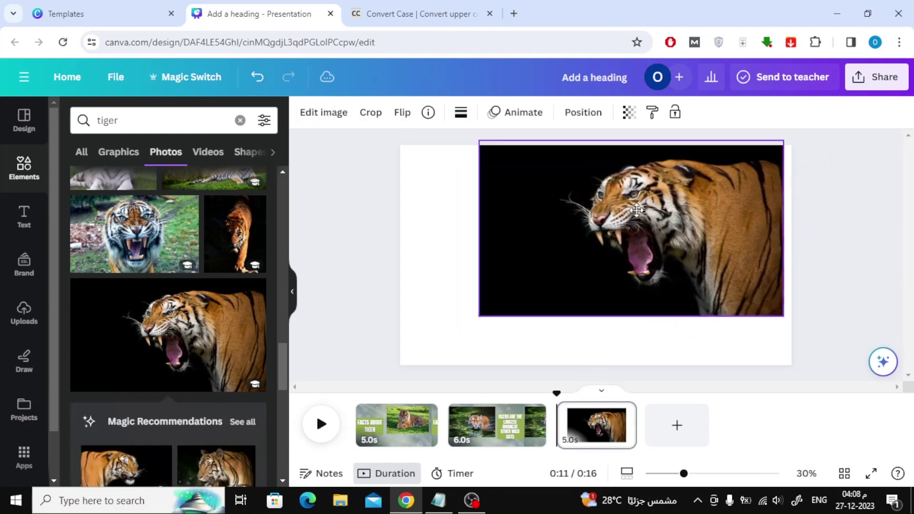
drag(487, 232, 407, 256)
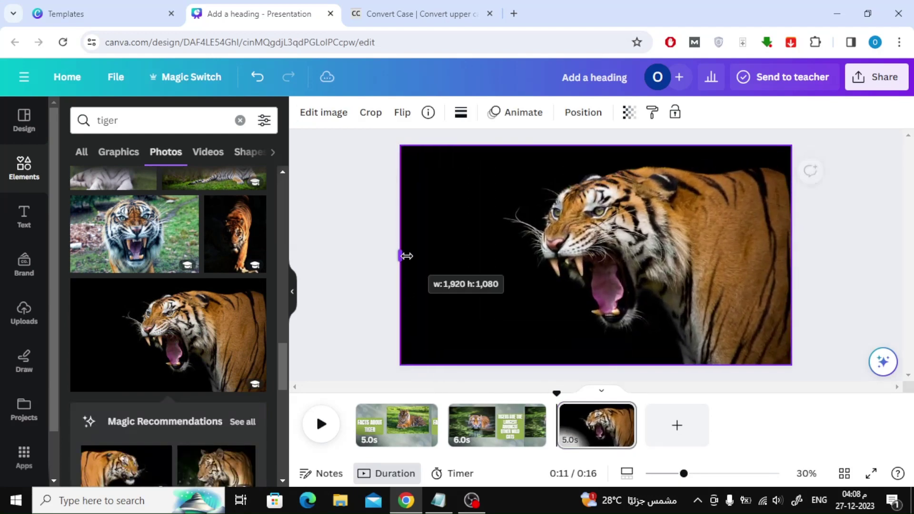
Apply the Stomp animation to the roaring tiger photo on the third page.
click(516, 112)
scroll(157, 314, down, 3)
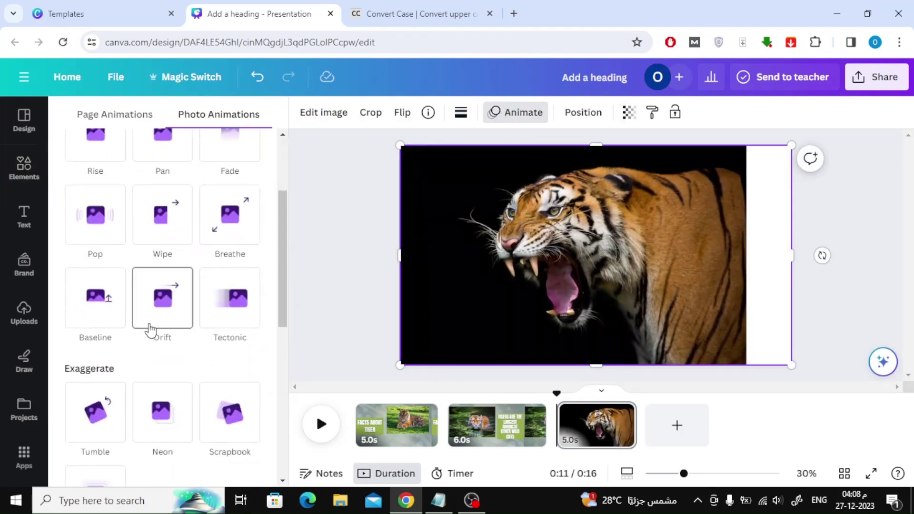
scroll(108, 317, down, 3)
click(101, 307)
click(358, 224)
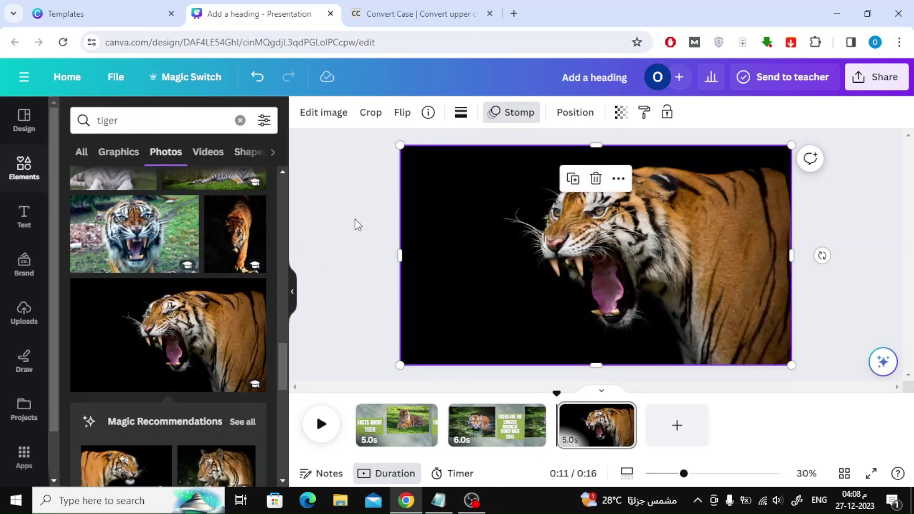
Copy the second page's fact text onto the dark left area of the third page.
click(495, 425)
drag(672, 282, 595, 421)
Convert the Notepad fact "Tigers are nocturnal animals" to uppercase in Convert Case, copy it, and return to the Canva presentation.
click(435, 504)
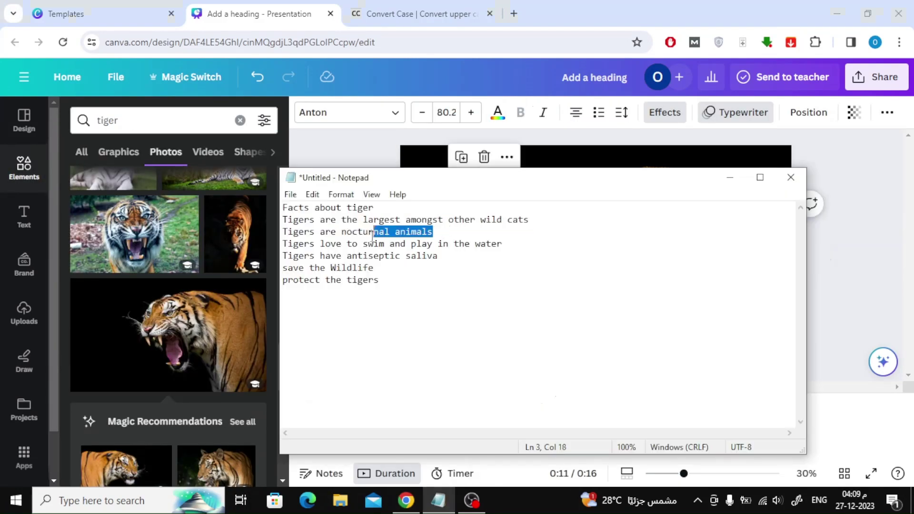
click(419, 13)
text(Tigers are nocturnal animals)
click(226, 352)
key(ctrl+a)
key(ctrl+c)
click(262, 13)
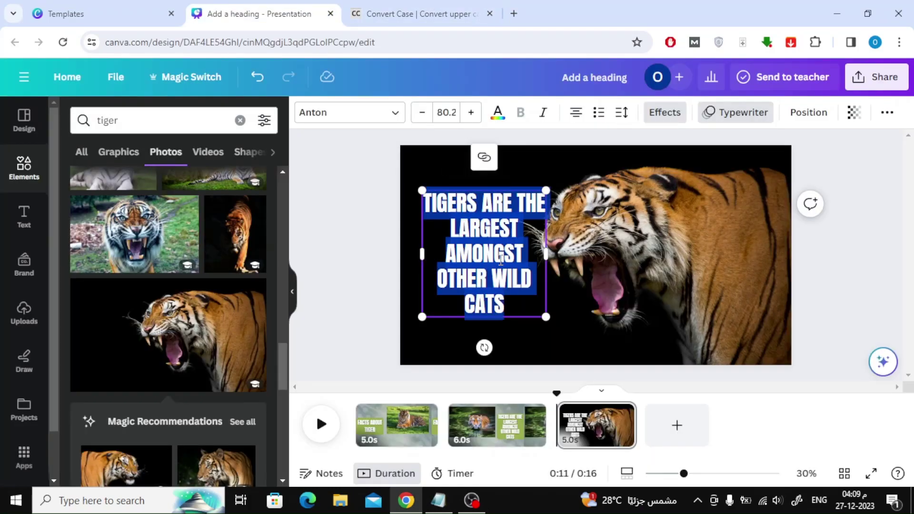
Replace the third page's text with "TIGERS ARE NOCTURNAL ANIMALS", enlarge it to size 114 and place it on the dark area beside the tiger.
double_click(464, 214)
key(ctrl+a)
key(ctrl+v)
drag(464, 214, 442, 228)
drag(525, 282, 574, 328)
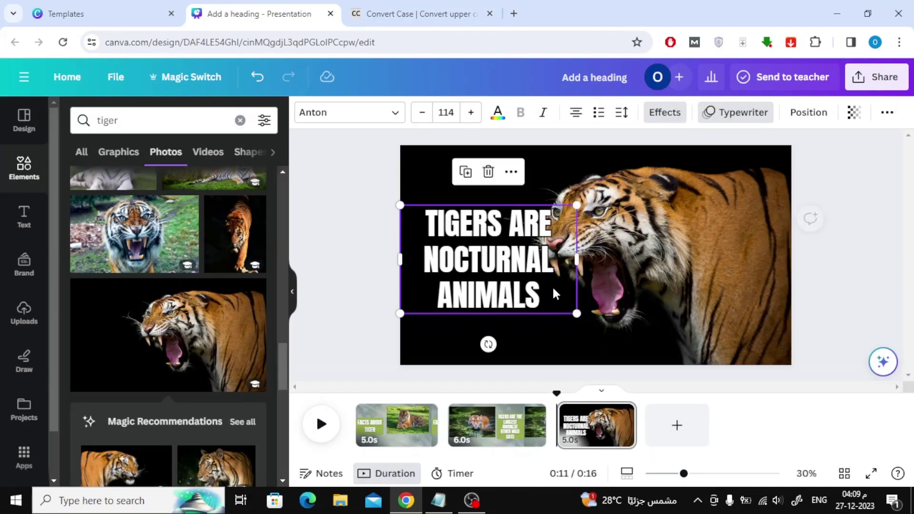
drag(489, 276, 492, 267)
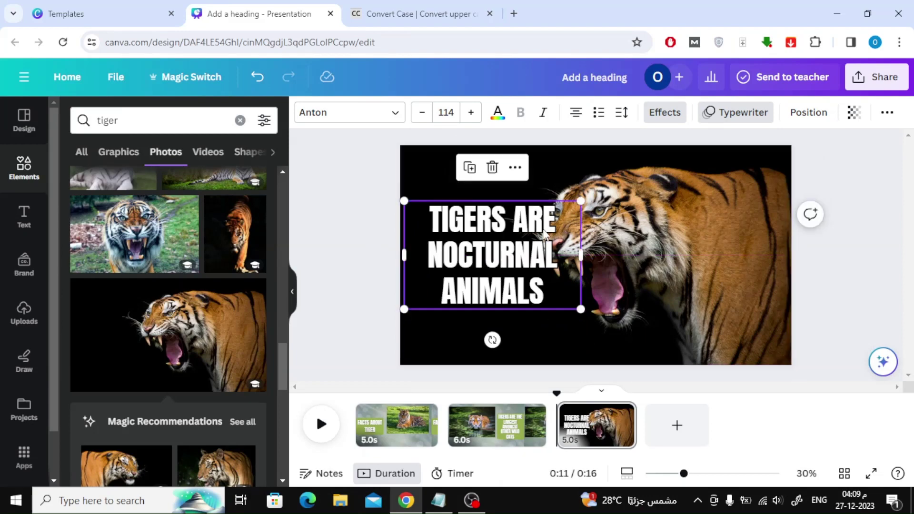
Show the element timing of the third page's text and trim its start so it lasts 2.9 seconds.
right_click(523, 232)
click(601, 318)
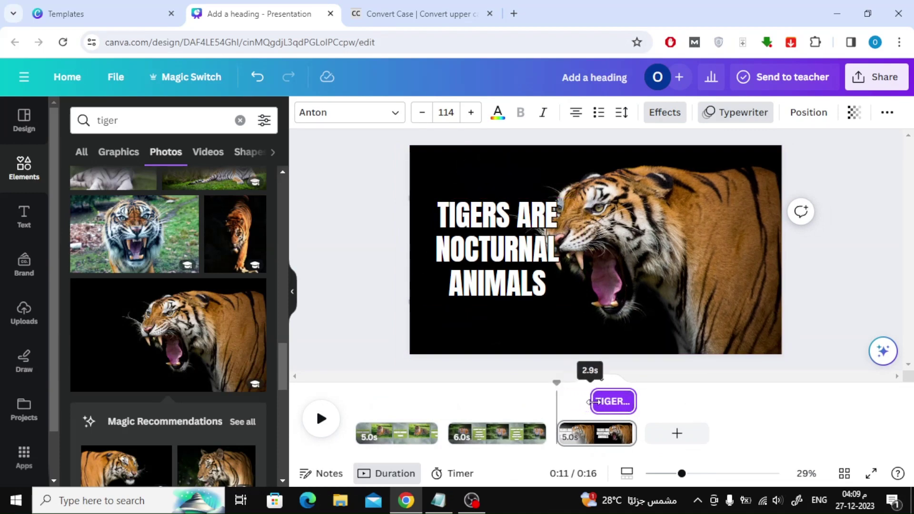
click(593, 402)
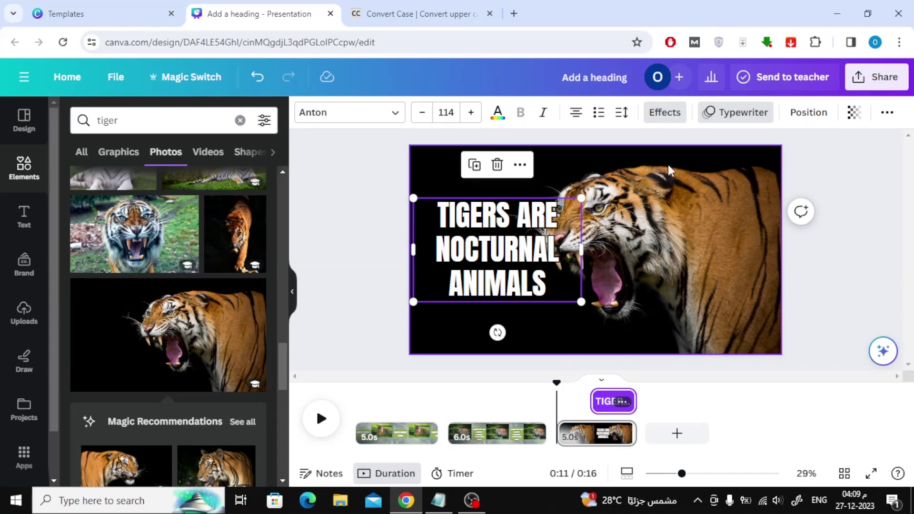
click(833, 264)
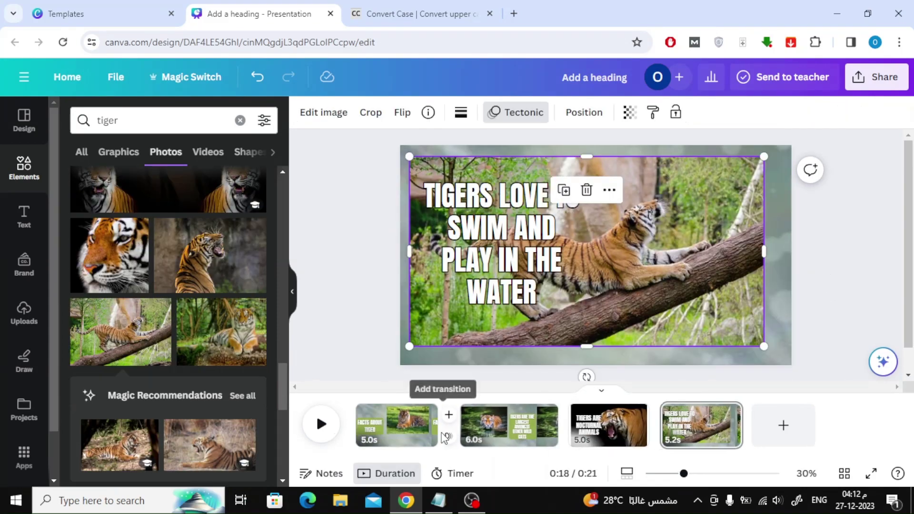
Add a Color Wipe transition between the first and second pages.
click(450, 438)
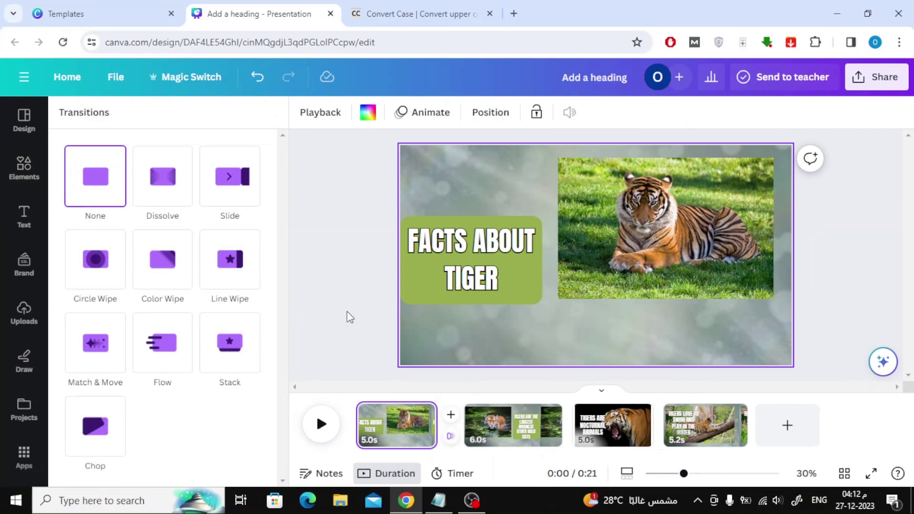
click(162, 268)
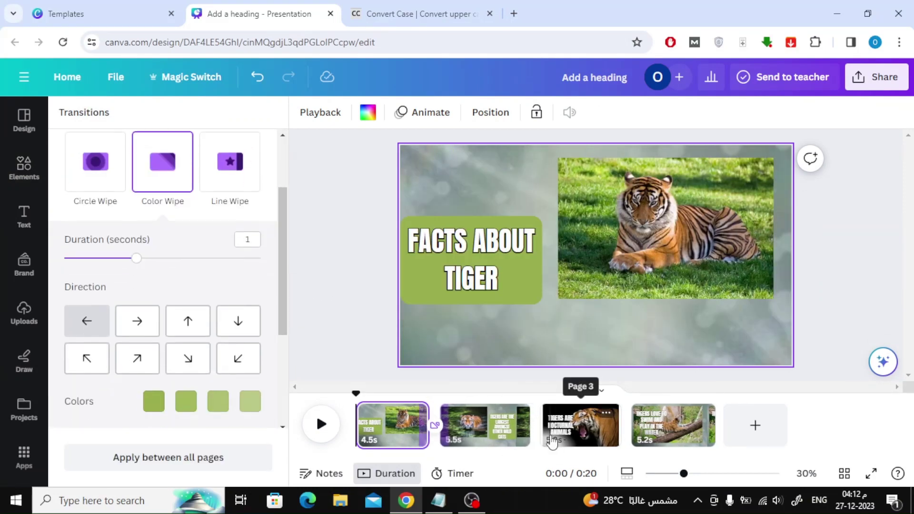
click(360, 264)
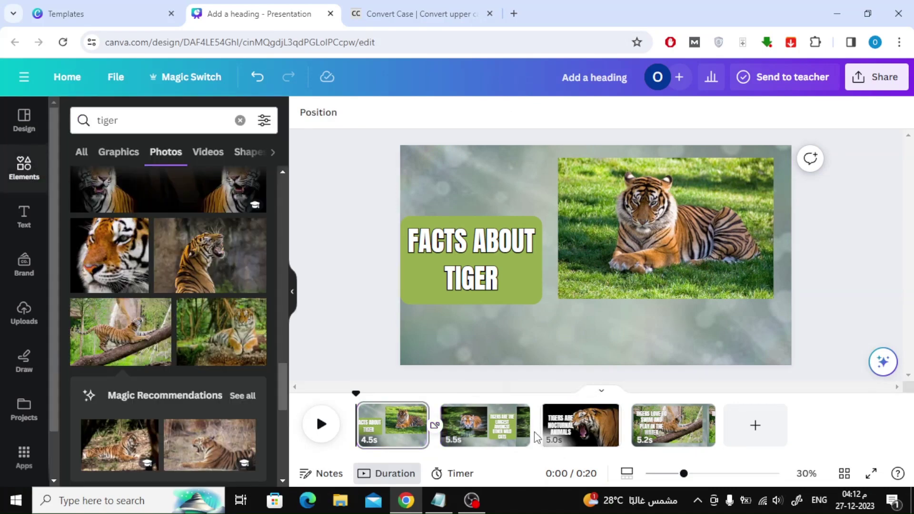
Preview the available transitions between the second and third pages and apply Dissolve.
click(545, 435)
click(543, 437)
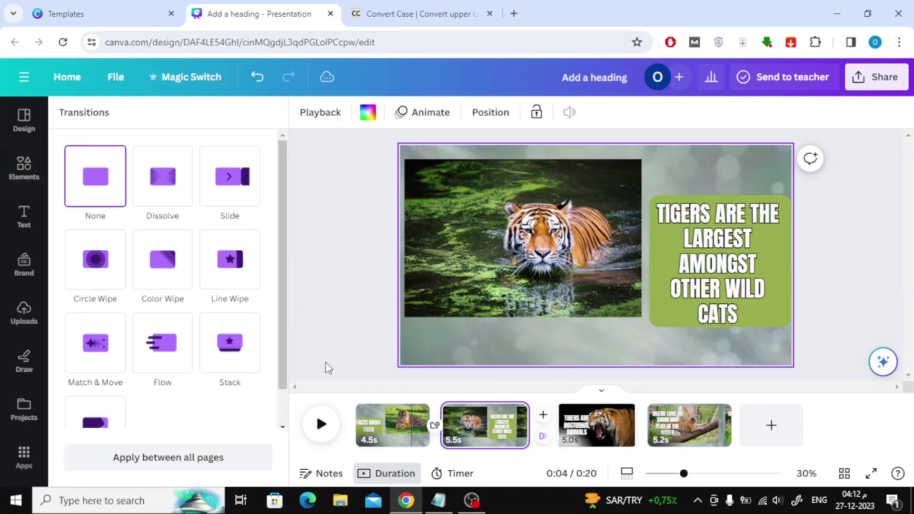
click(244, 365)
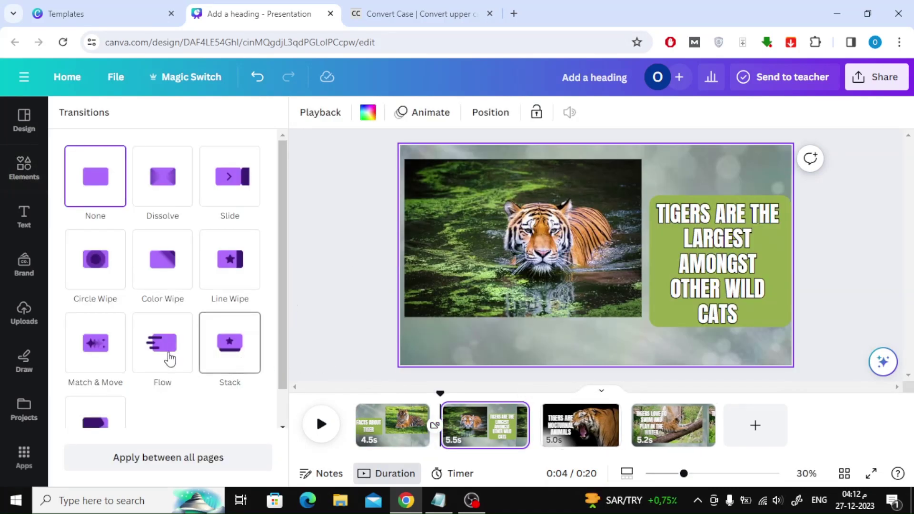
click(169, 358)
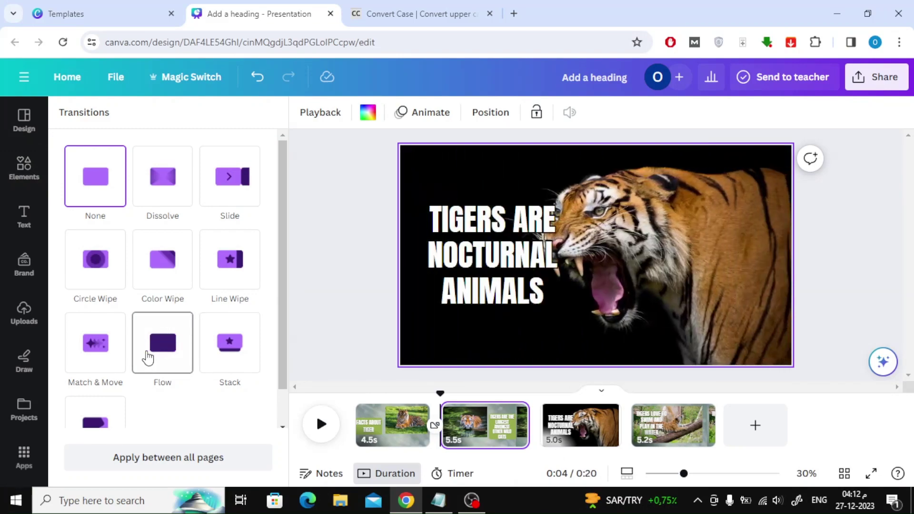
click(98, 351)
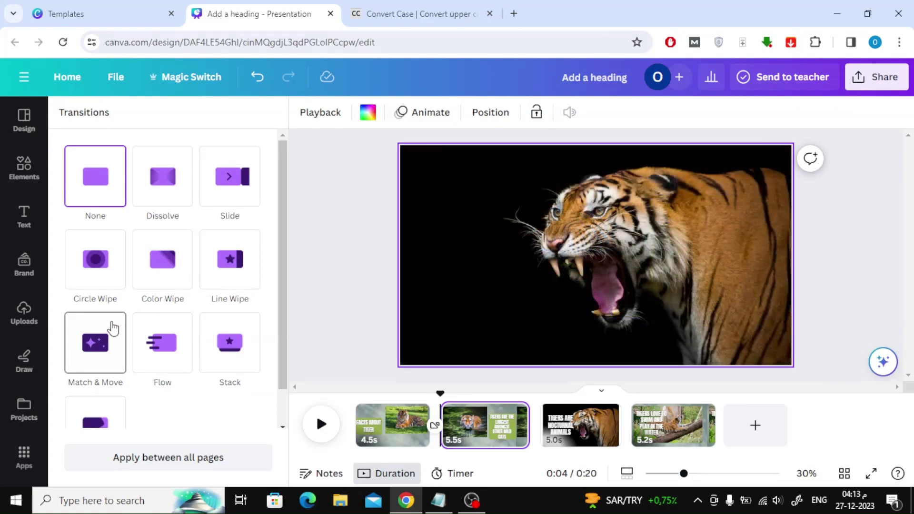
click(162, 272)
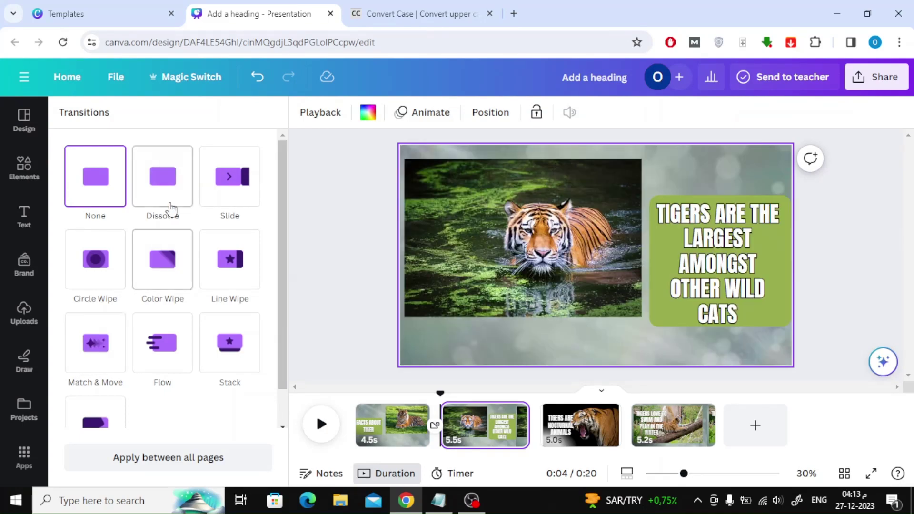
click(170, 208)
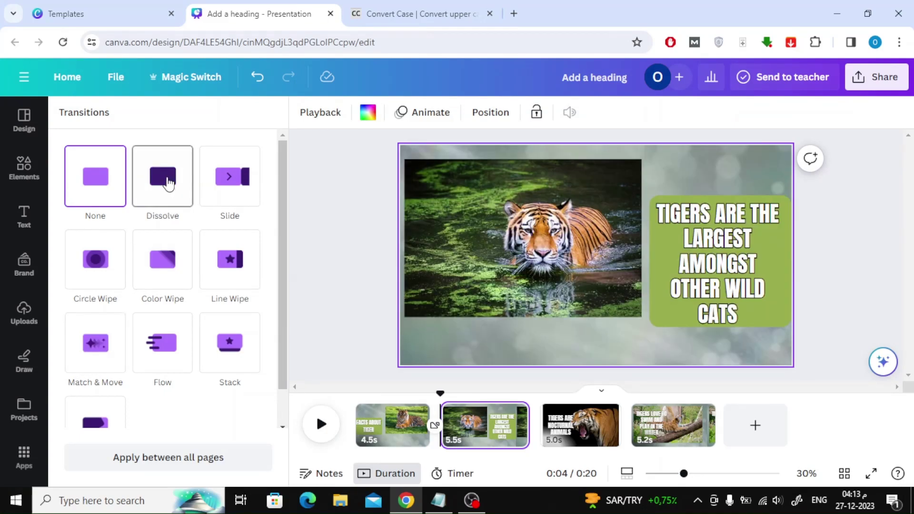
click(168, 182)
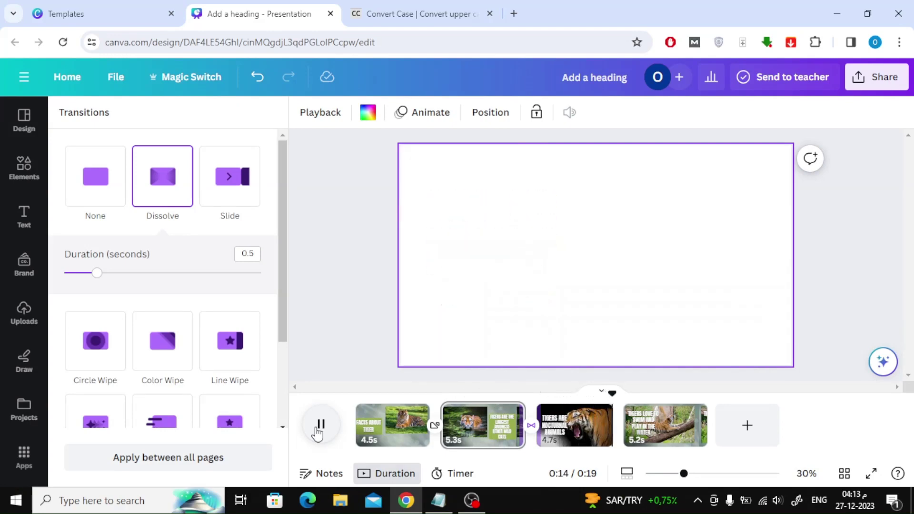
Add a Flow transition between the third and fourth pages.
click(405, 424)
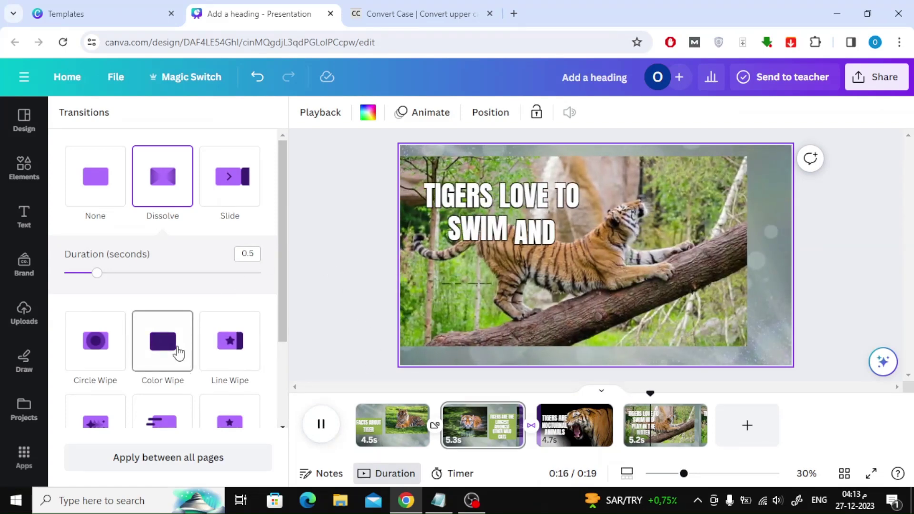
click(618, 428)
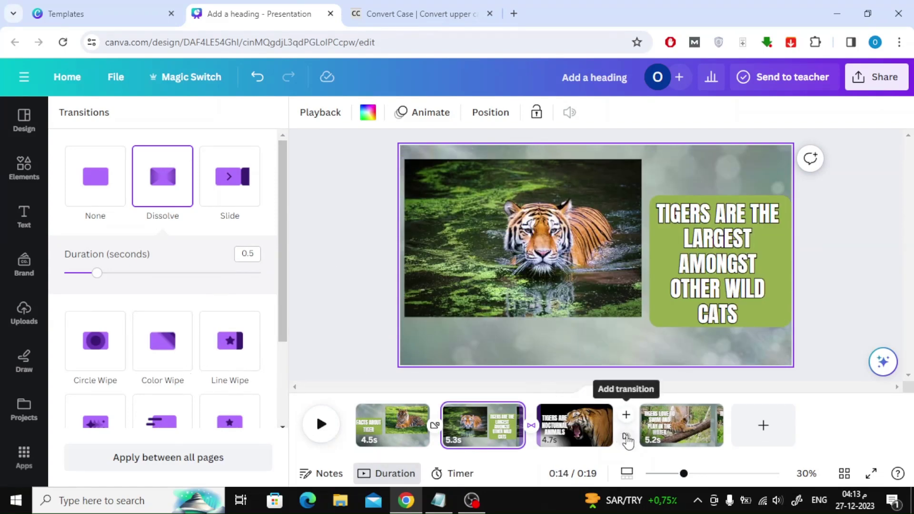
click(627, 438)
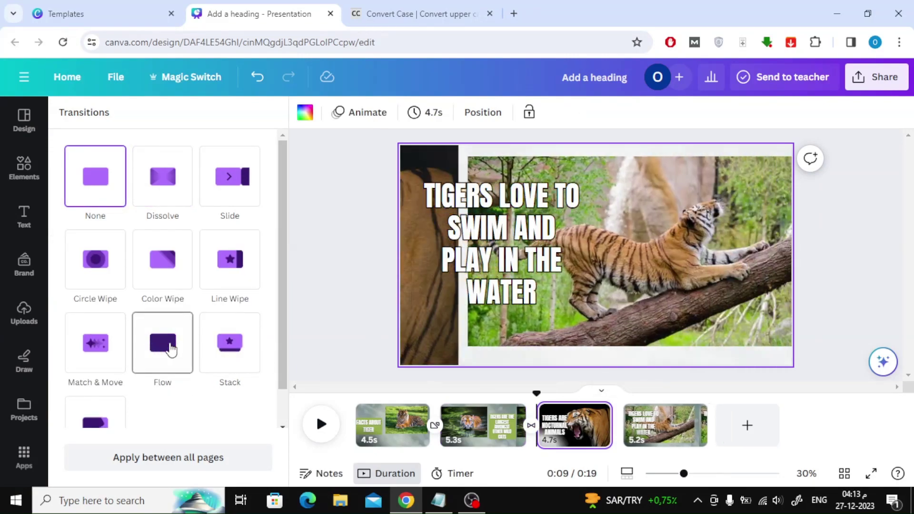
click(162, 344)
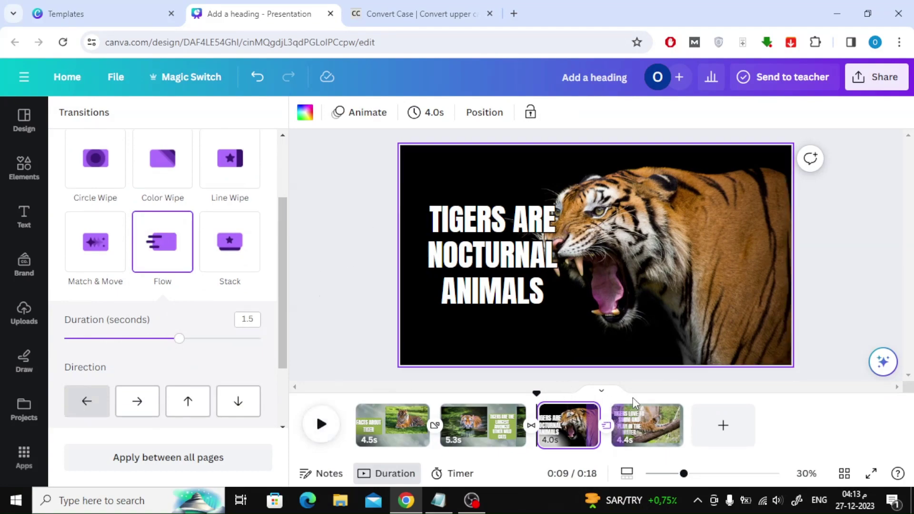
Download all four pages of the presentation as an MP4 video at 1080p (HD).
click(640, 422)
click(877, 77)
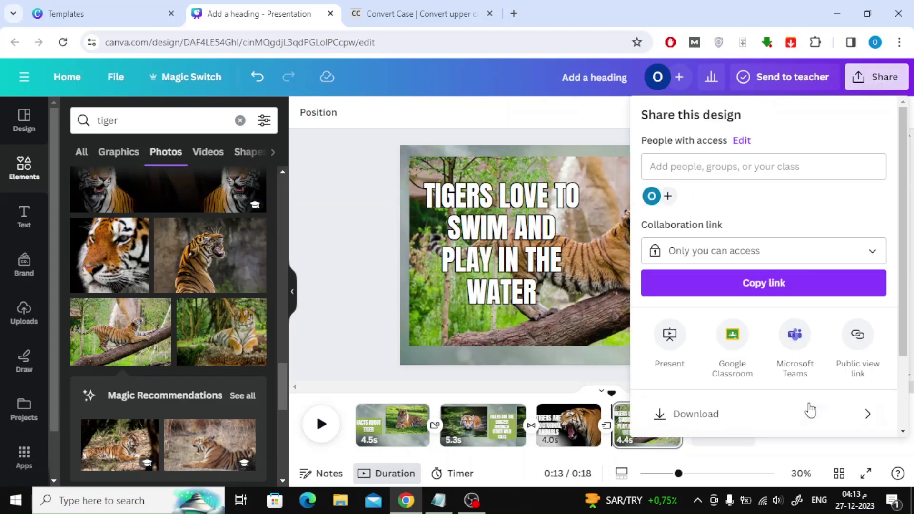
click(810, 410)
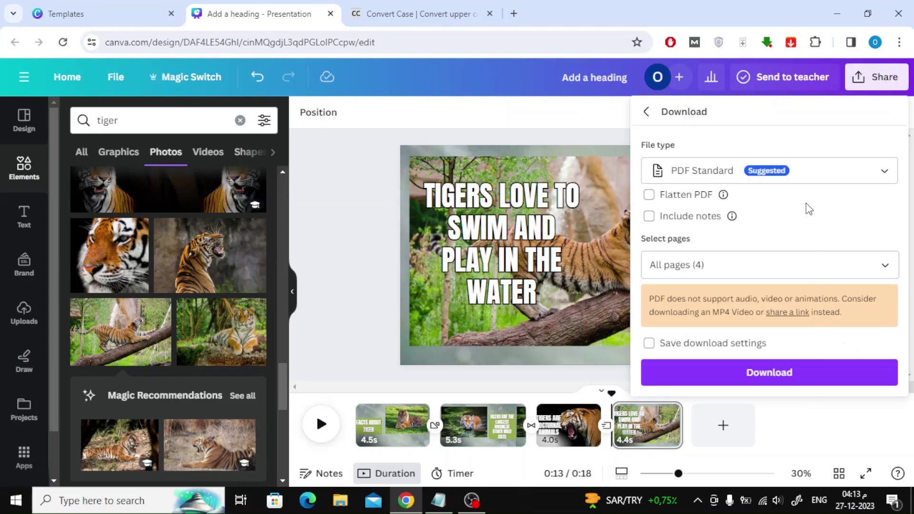
click(820, 185)
scroll(812, 206, down, 2)
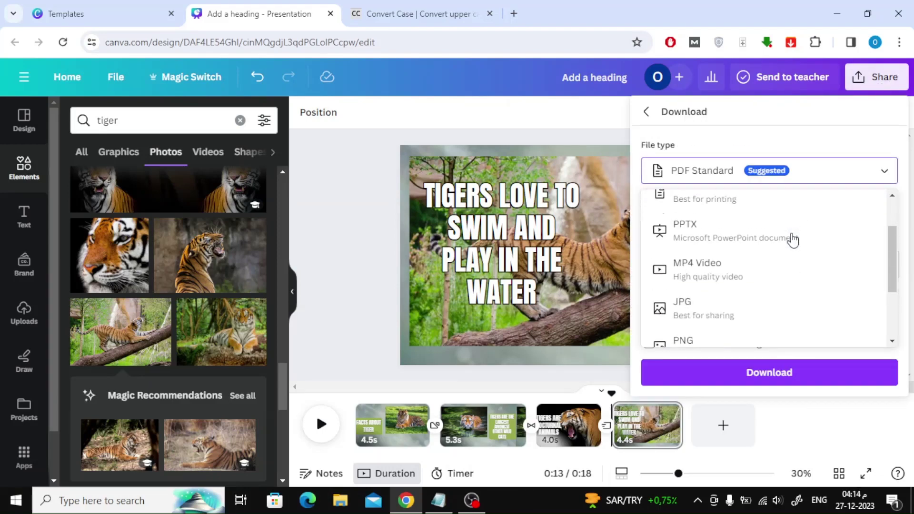
click(750, 265)
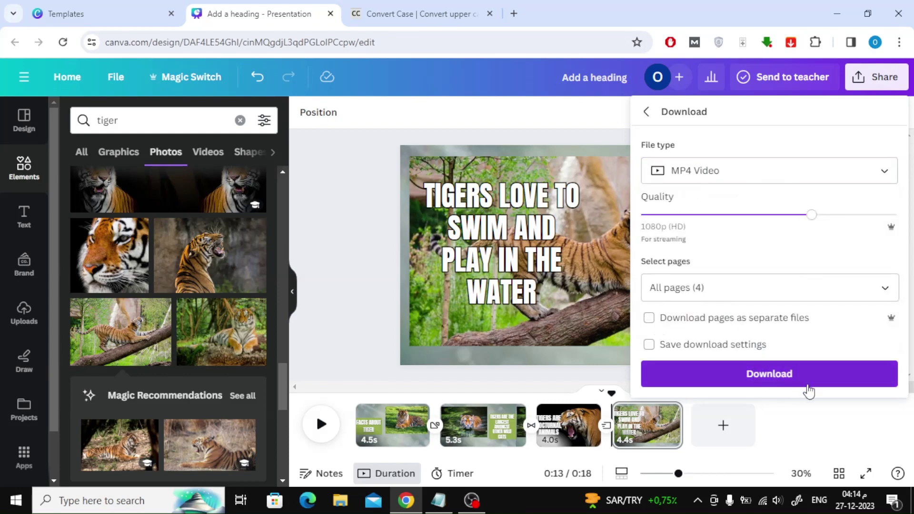
click(837, 380)
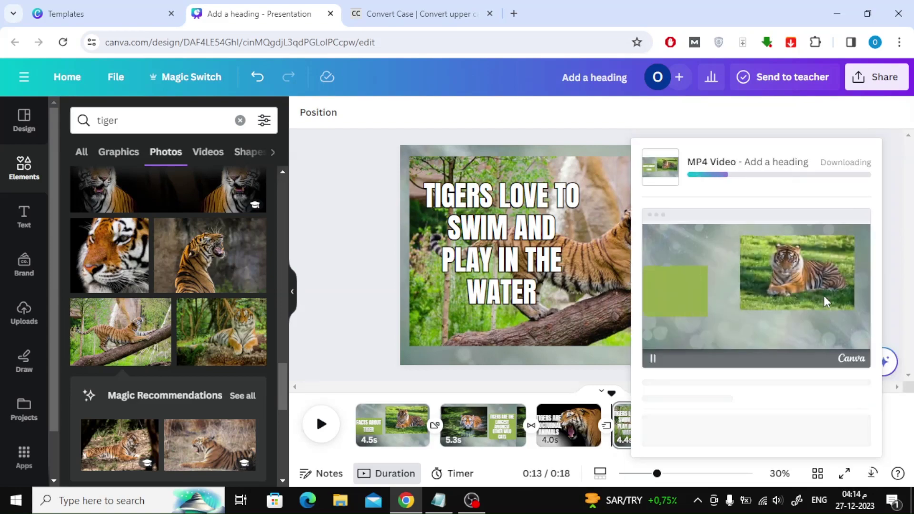
click(824, 295)
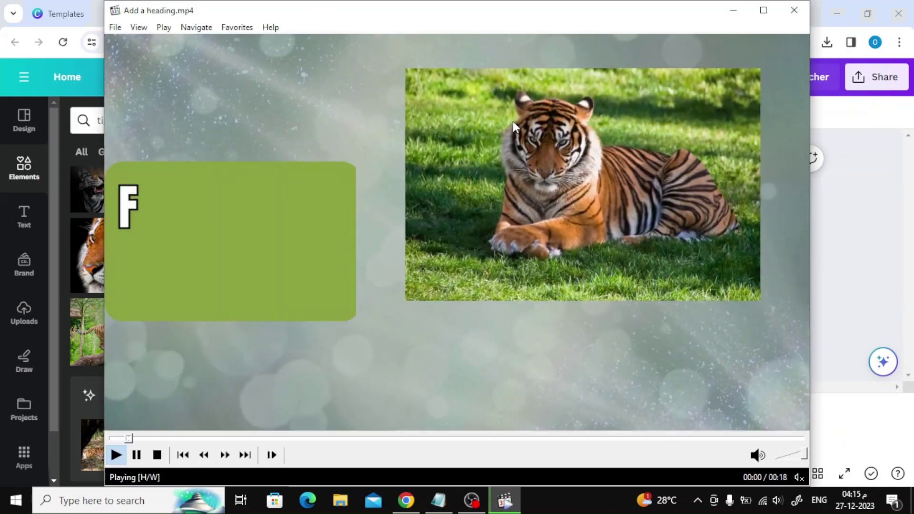